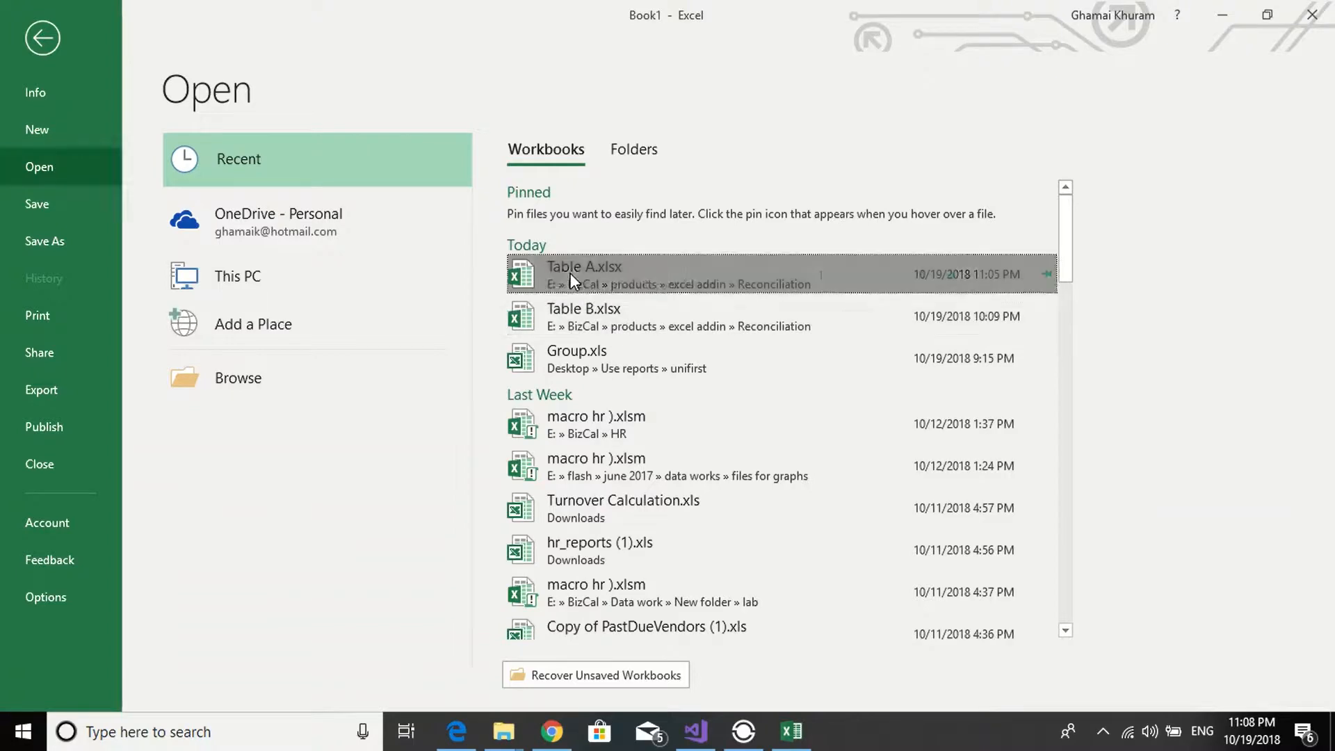
- Open the Table A.xlsx workbook and launch the Reconcile add-in, moving its window clear of the data
click(570, 272)
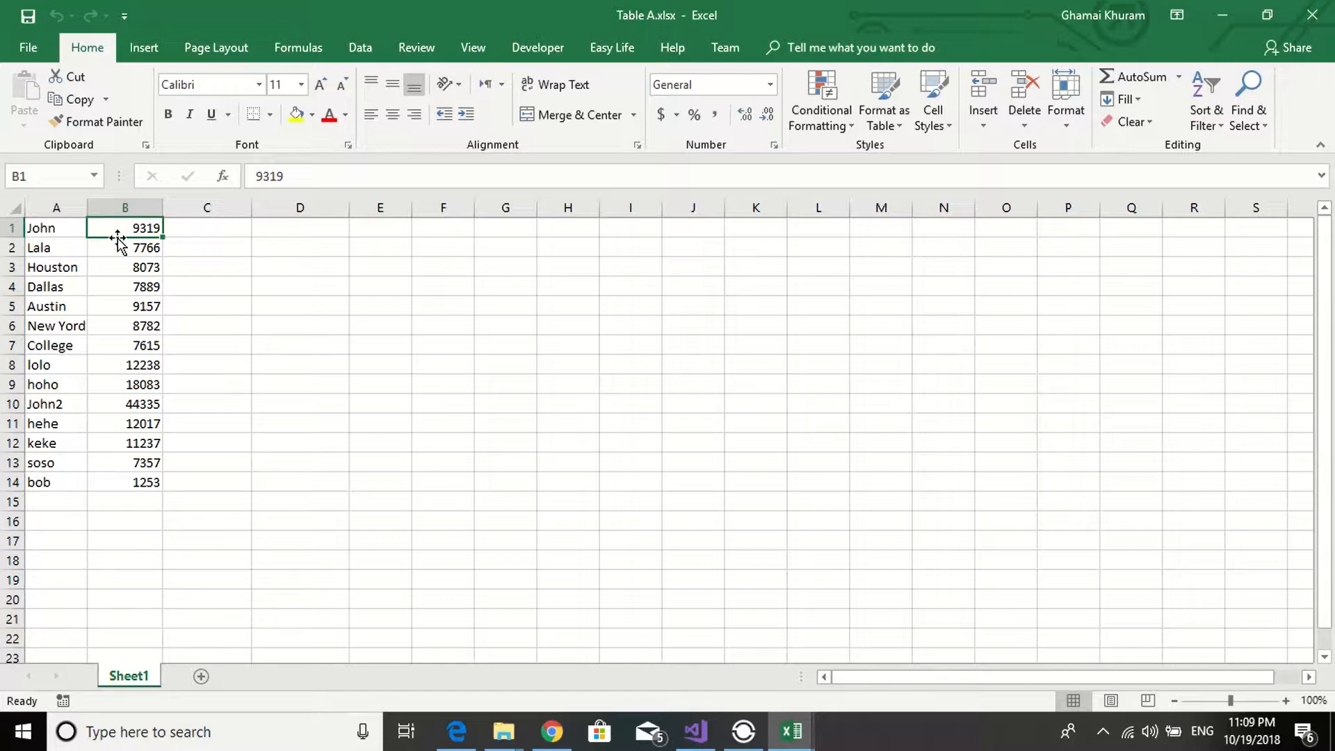
click(602, 50)
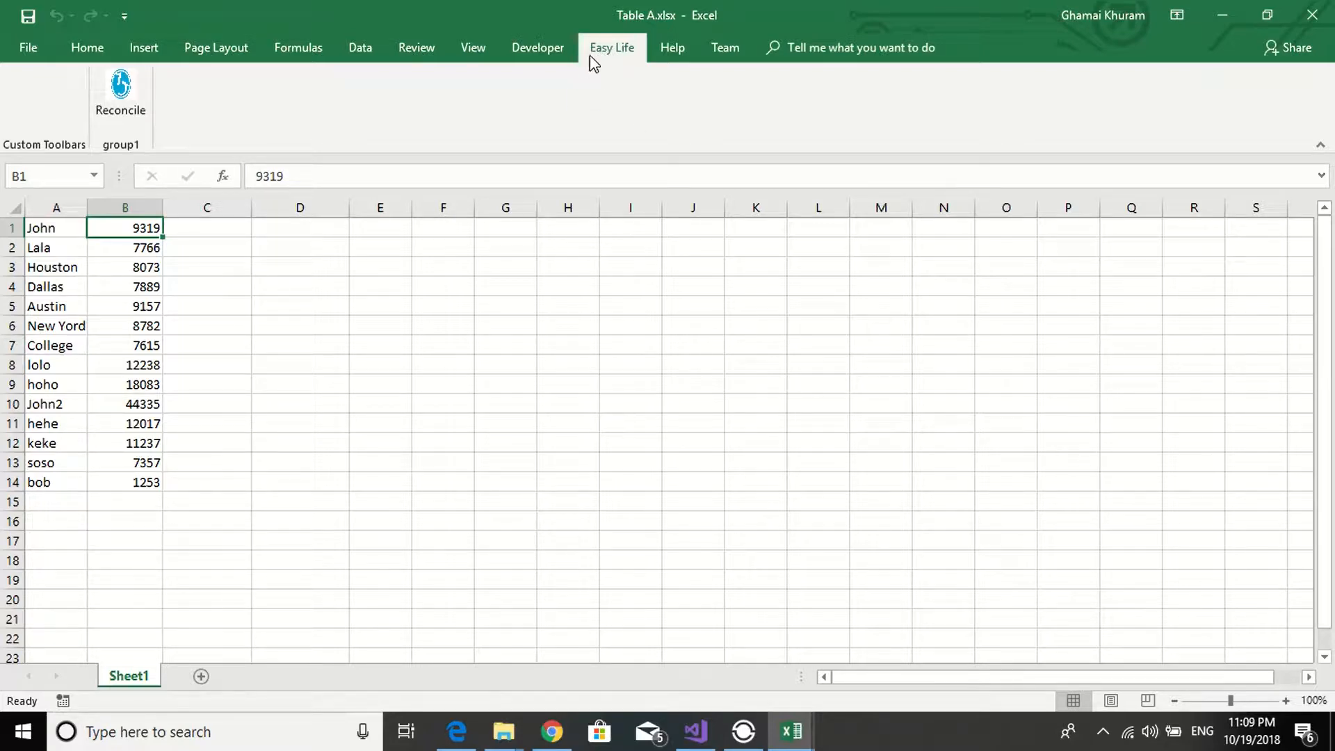
click(122, 105)
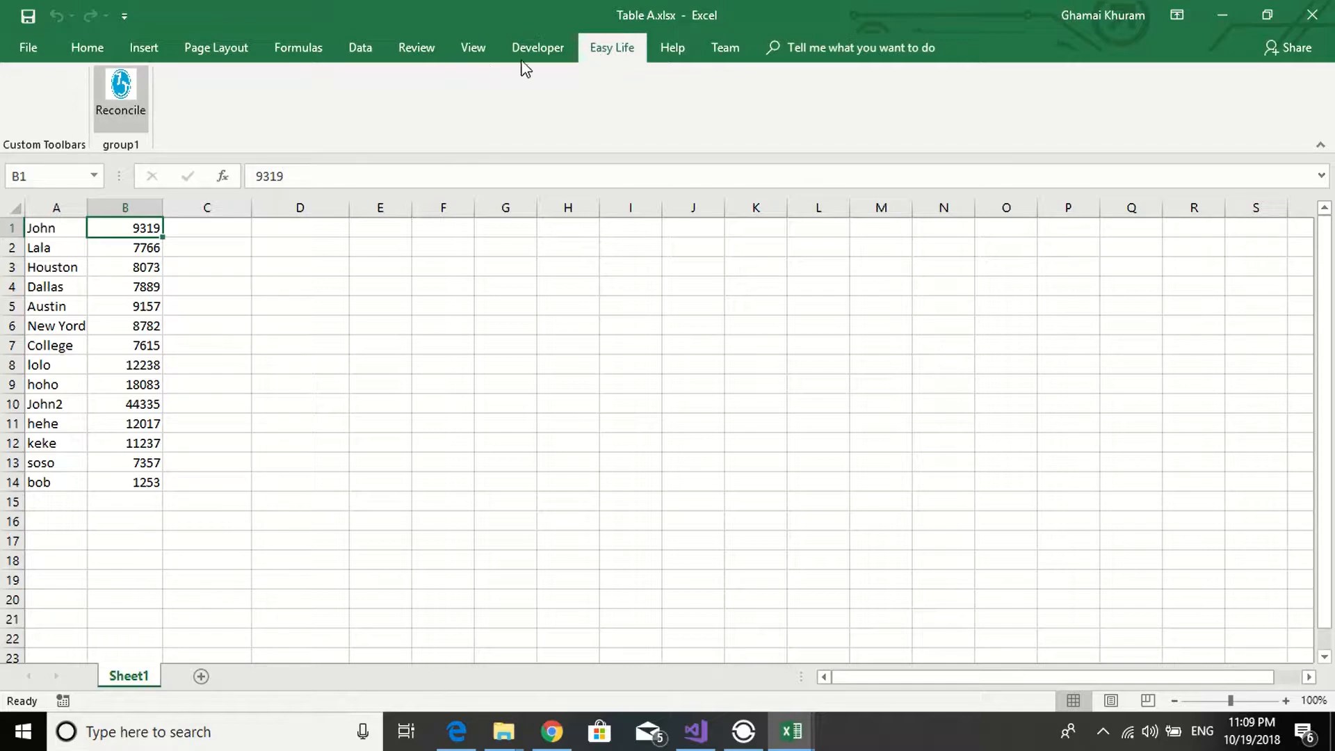
click(129, 90)
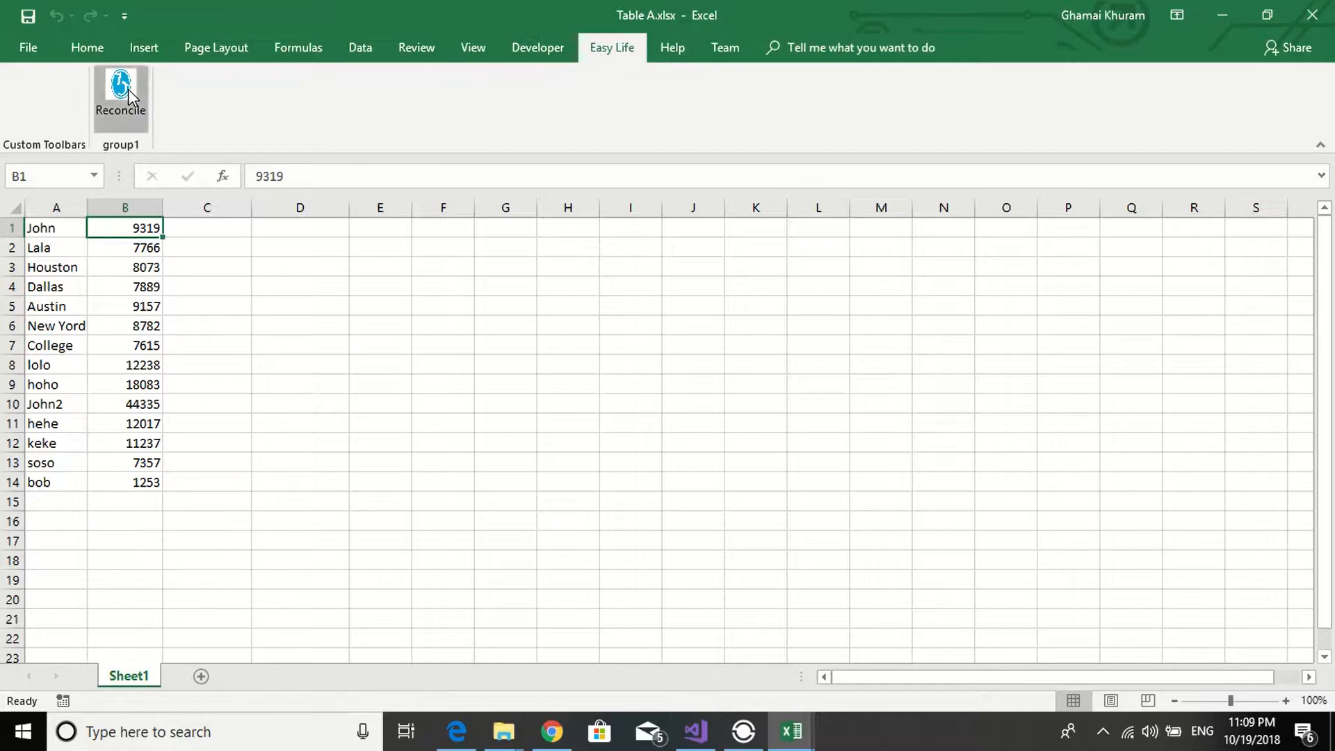
drag(256, 75, 925, 108)
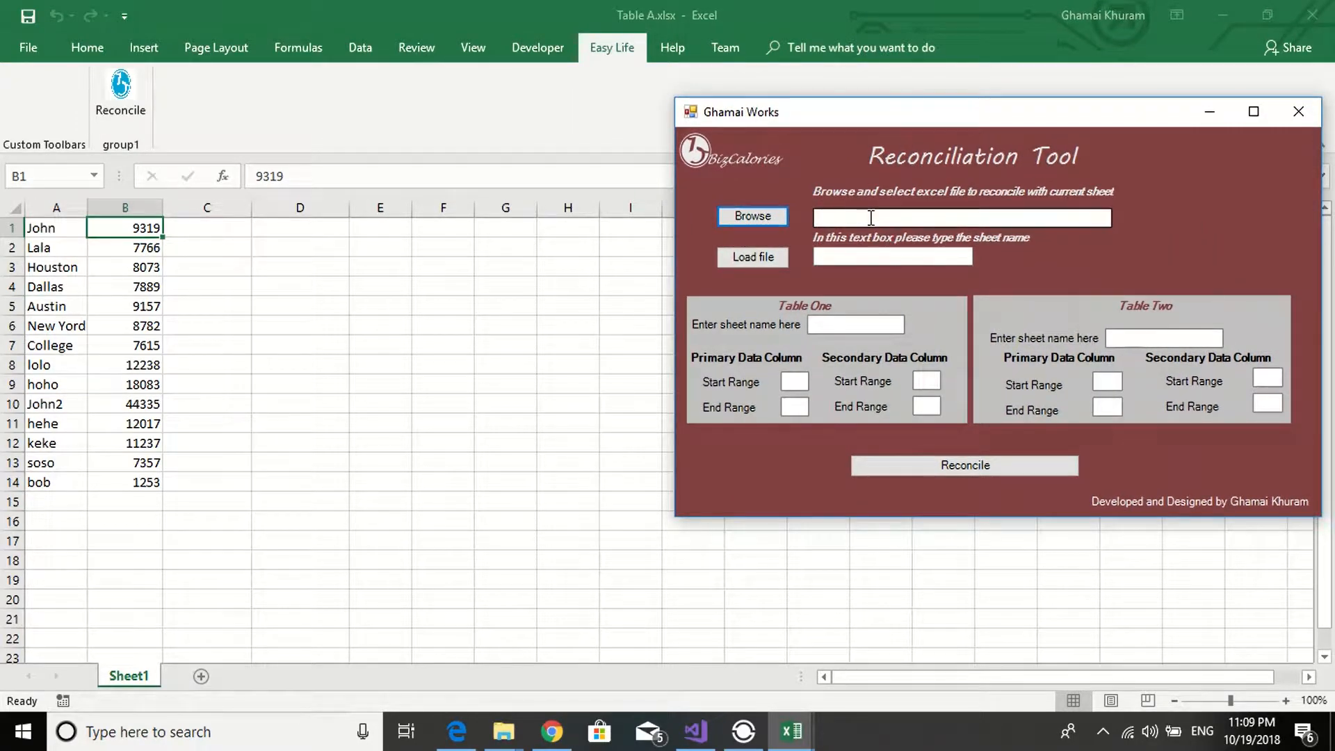
- Load sheet1 of Table B.xlsx into the current workbook with the Reconciliation Tool
click(763, 214)
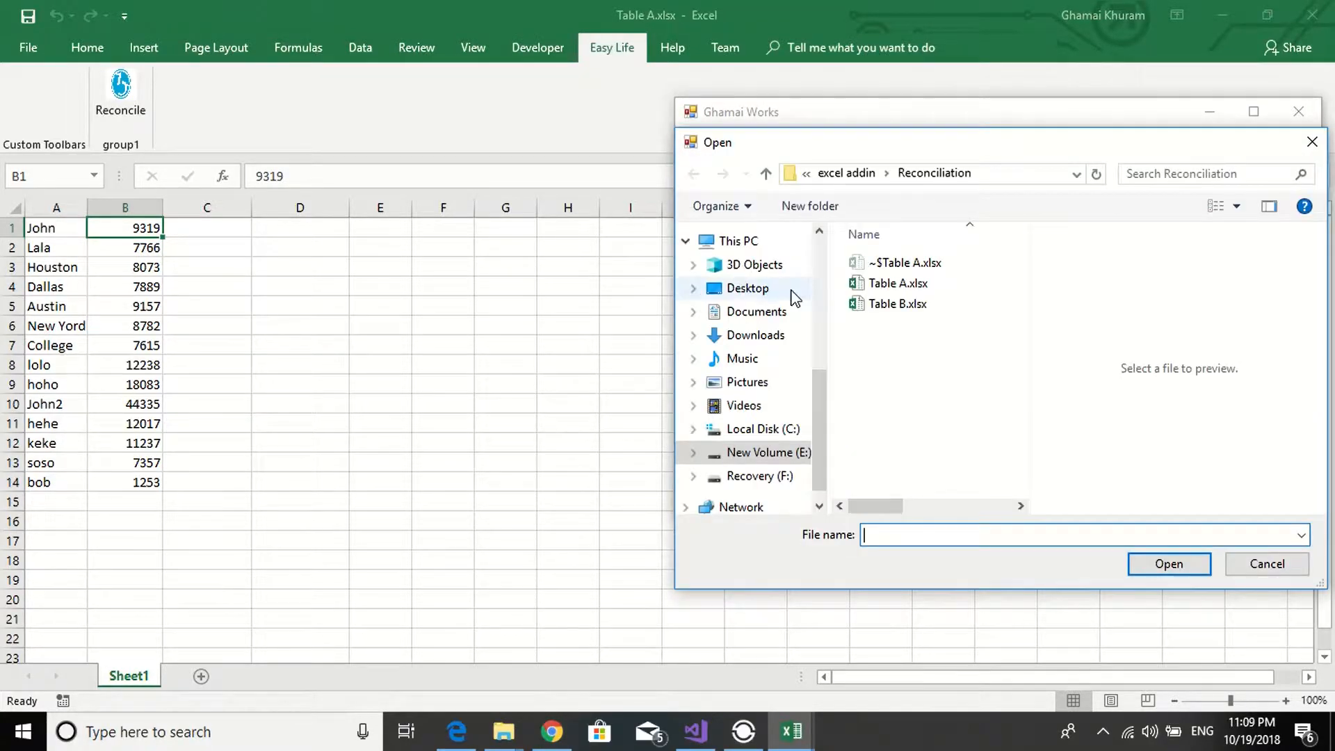
click(901, 305)
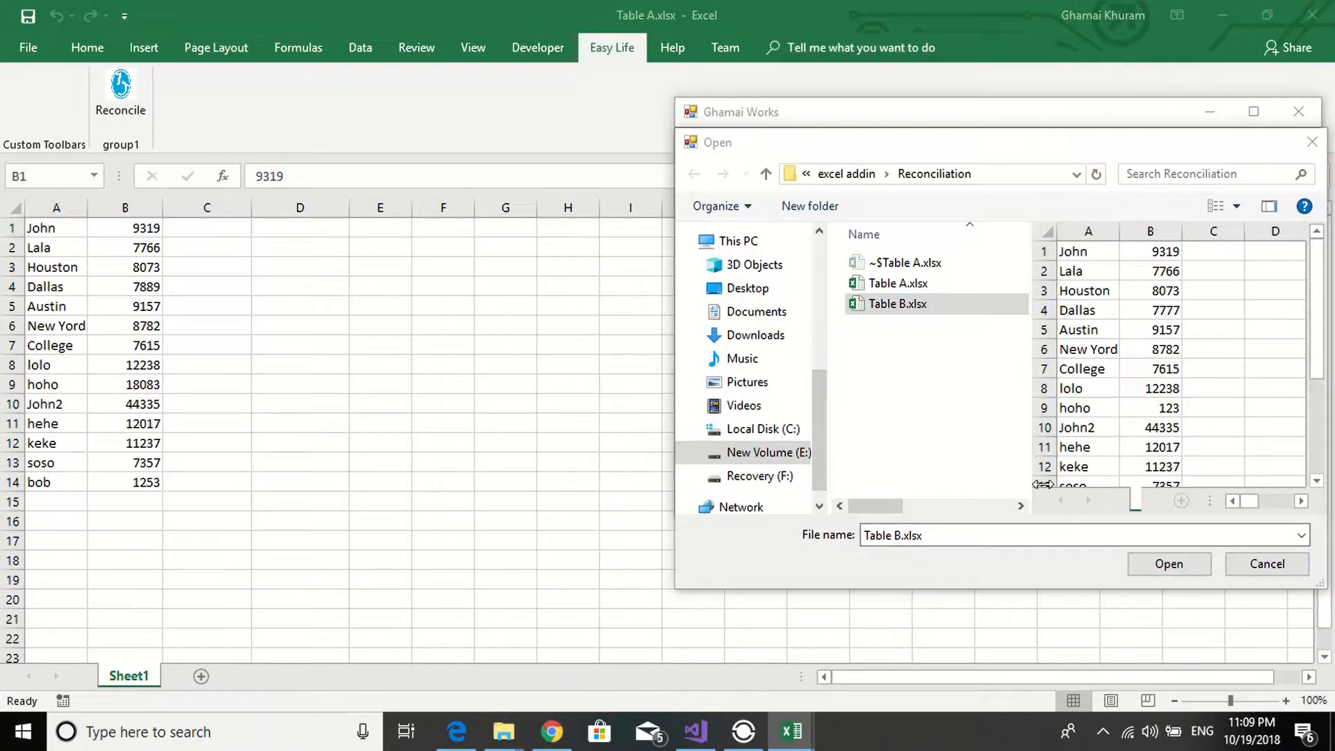
click(1171, 565)
click(871, 257)
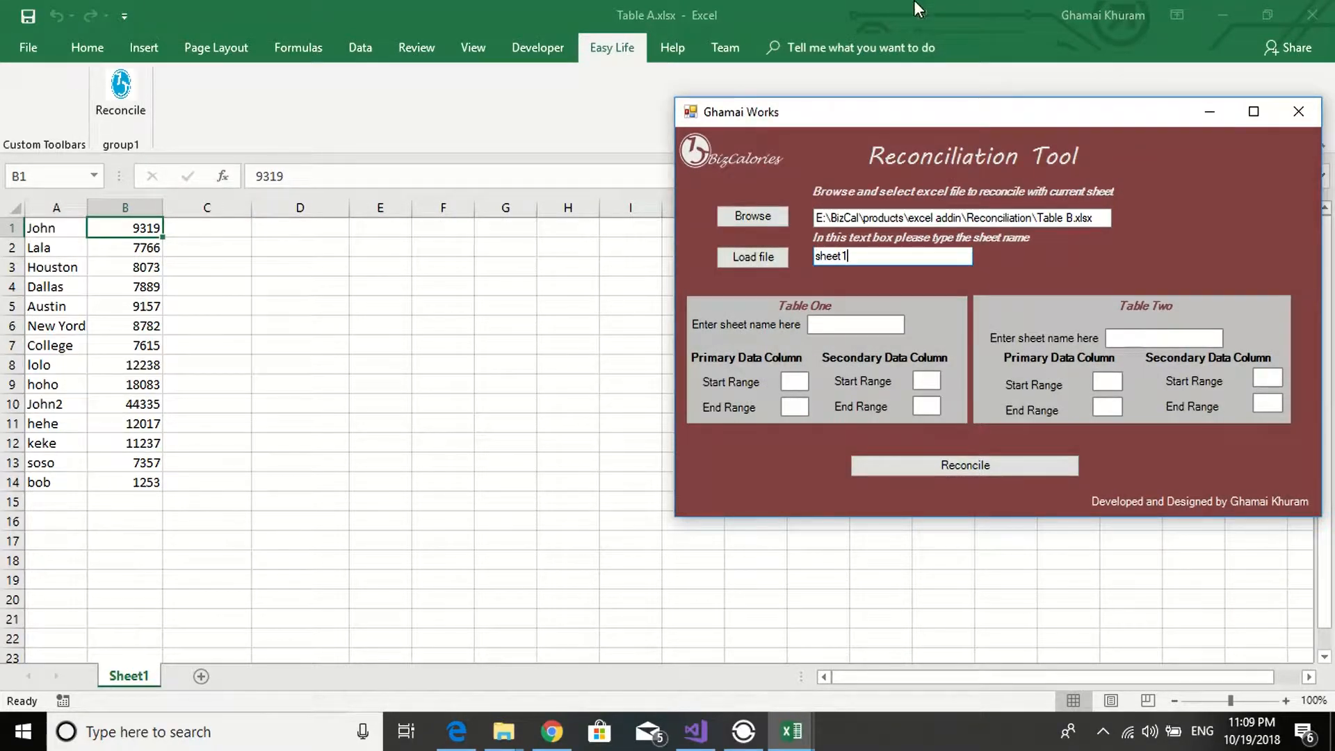
click(734, 259)
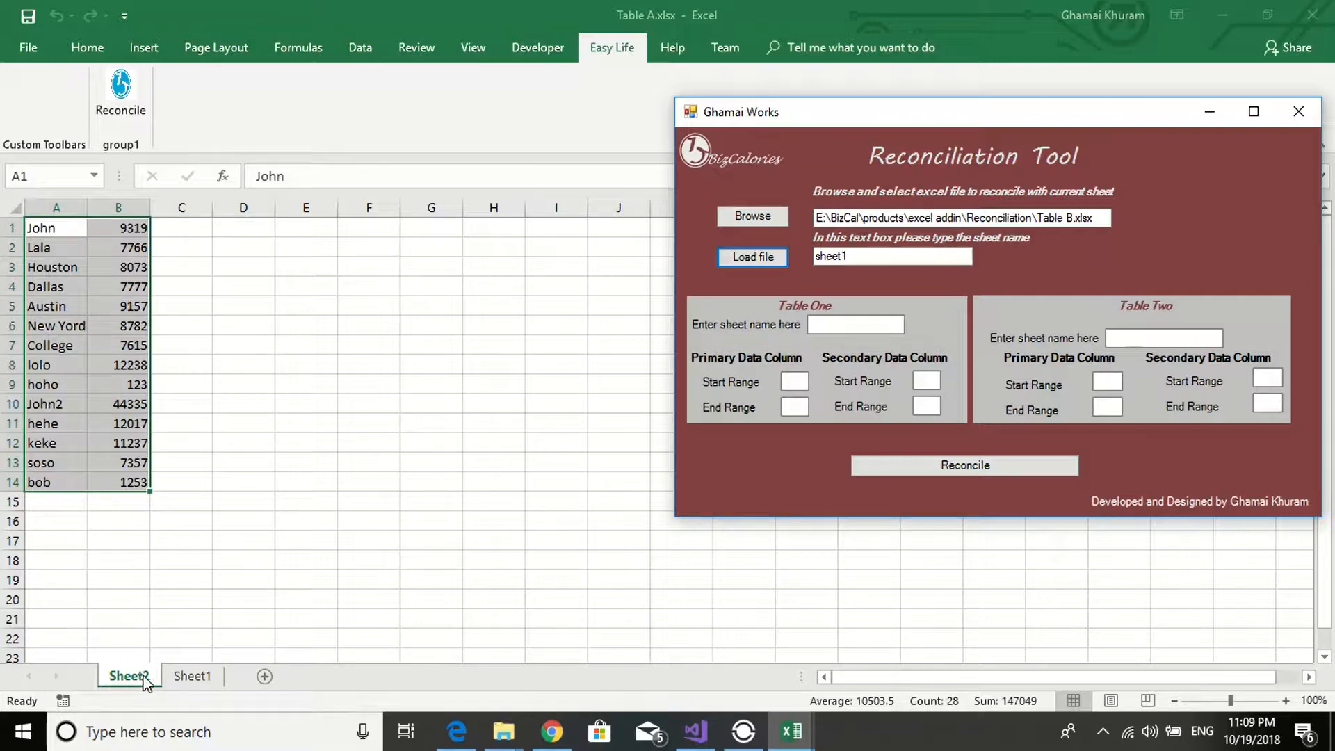
- Review Sheet1 and the loaded Sheet2, and set Table One to Sheet1 with primary data range A1 to A14
click(174, 682)
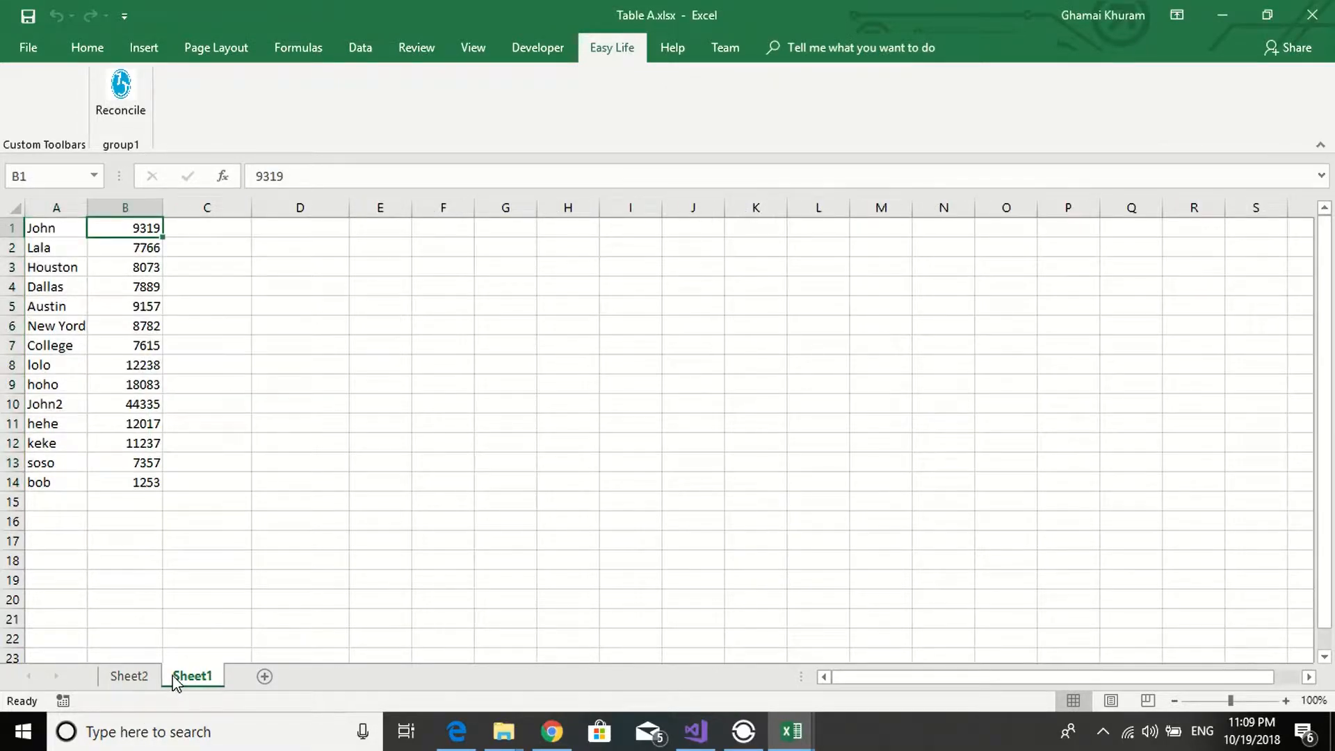
click(155, 678)
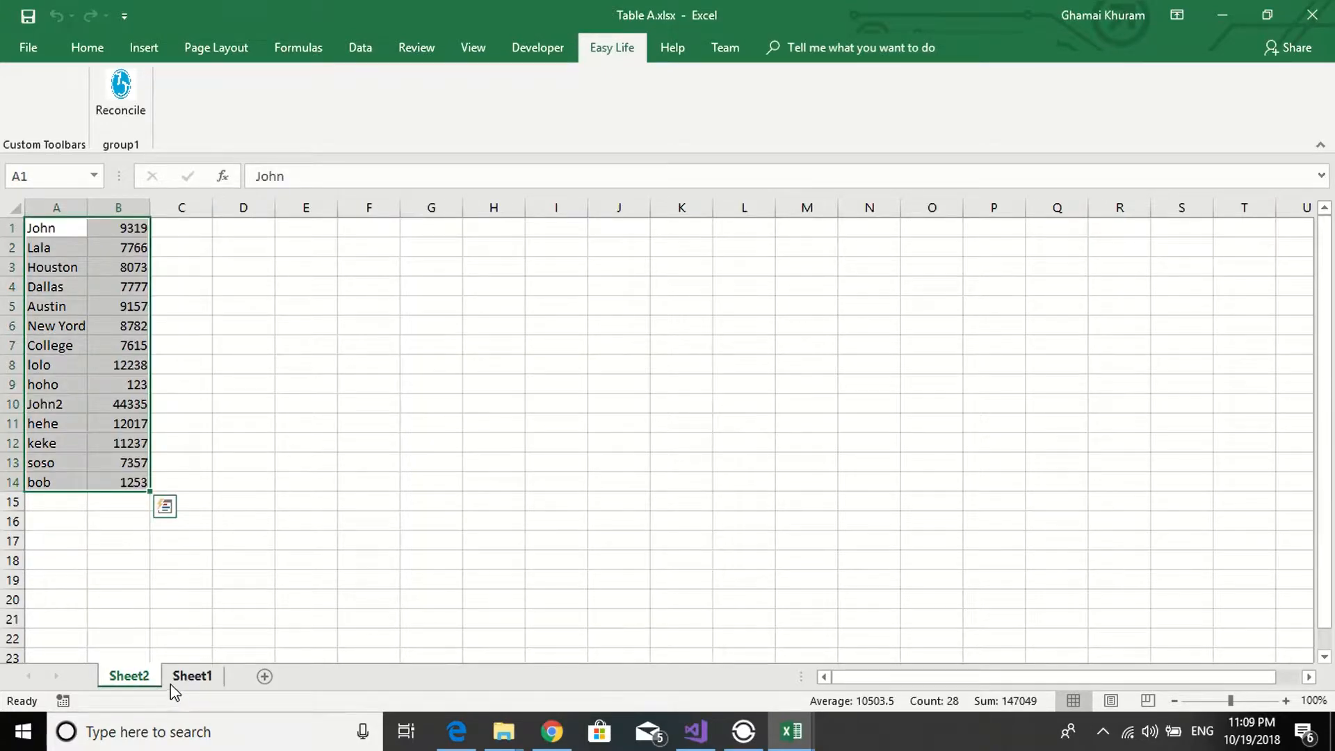
click(174, 680)
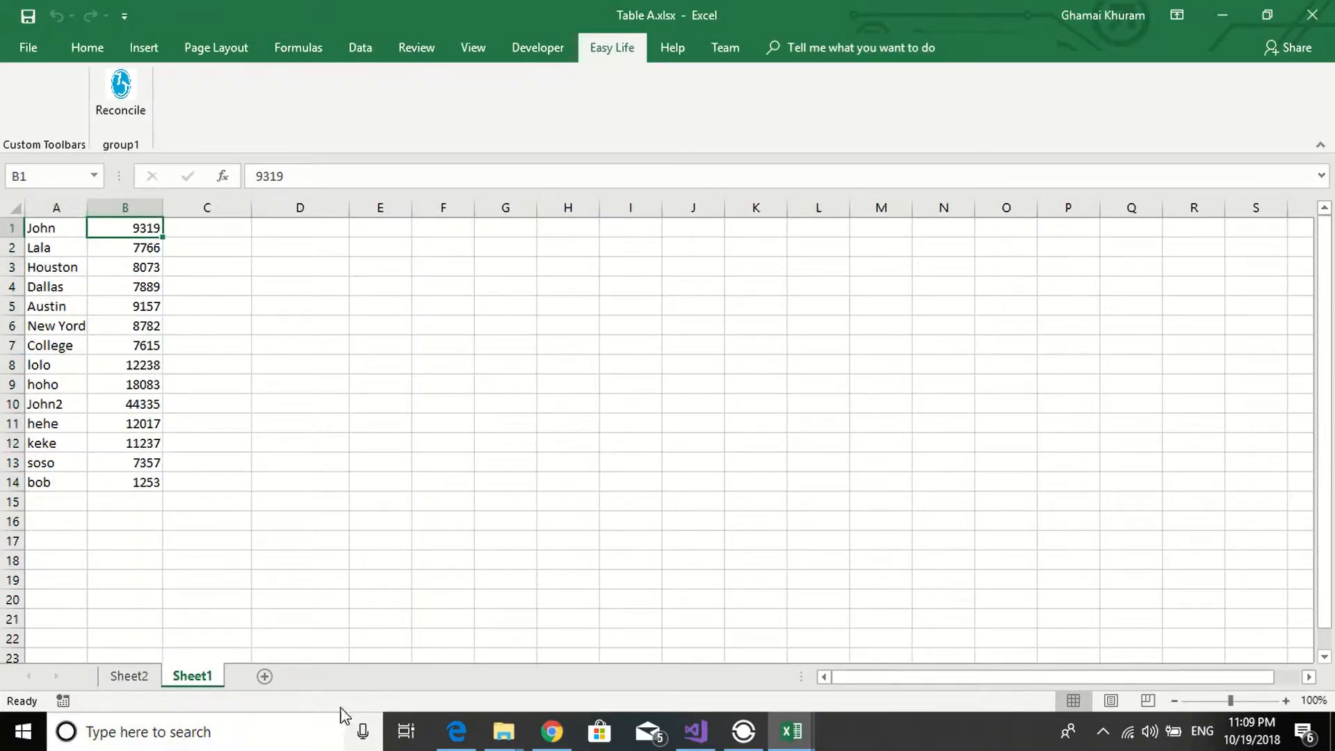
mouse_move(792, 730)
click(1000, 642)
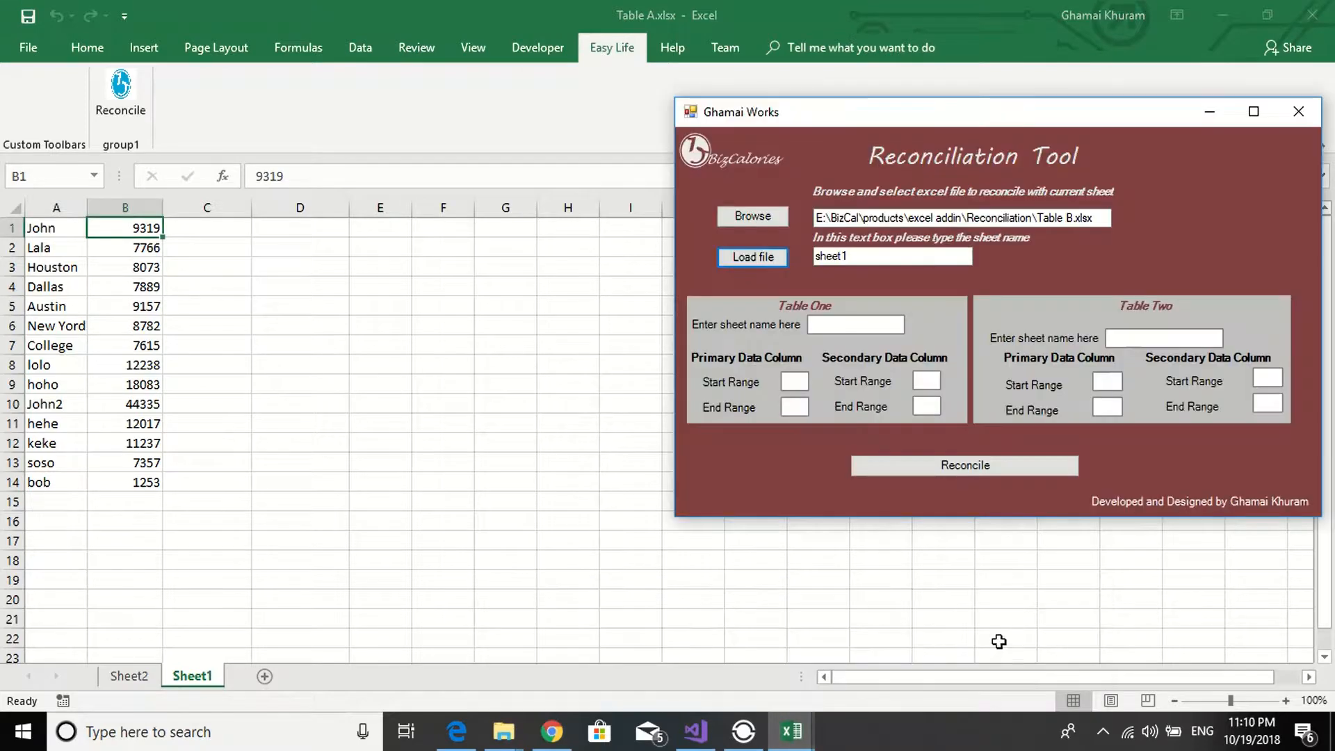
click(855, 324)
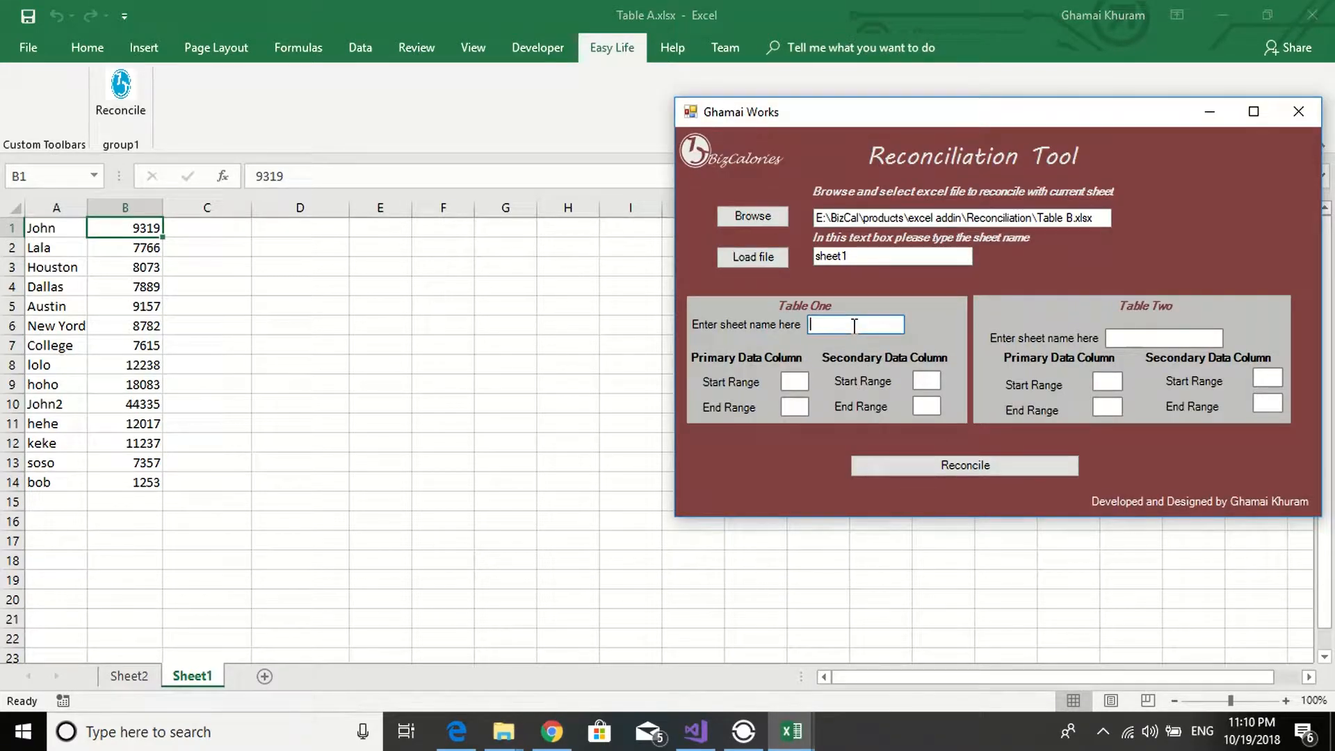
text(Sheet1)
click(795, 382)
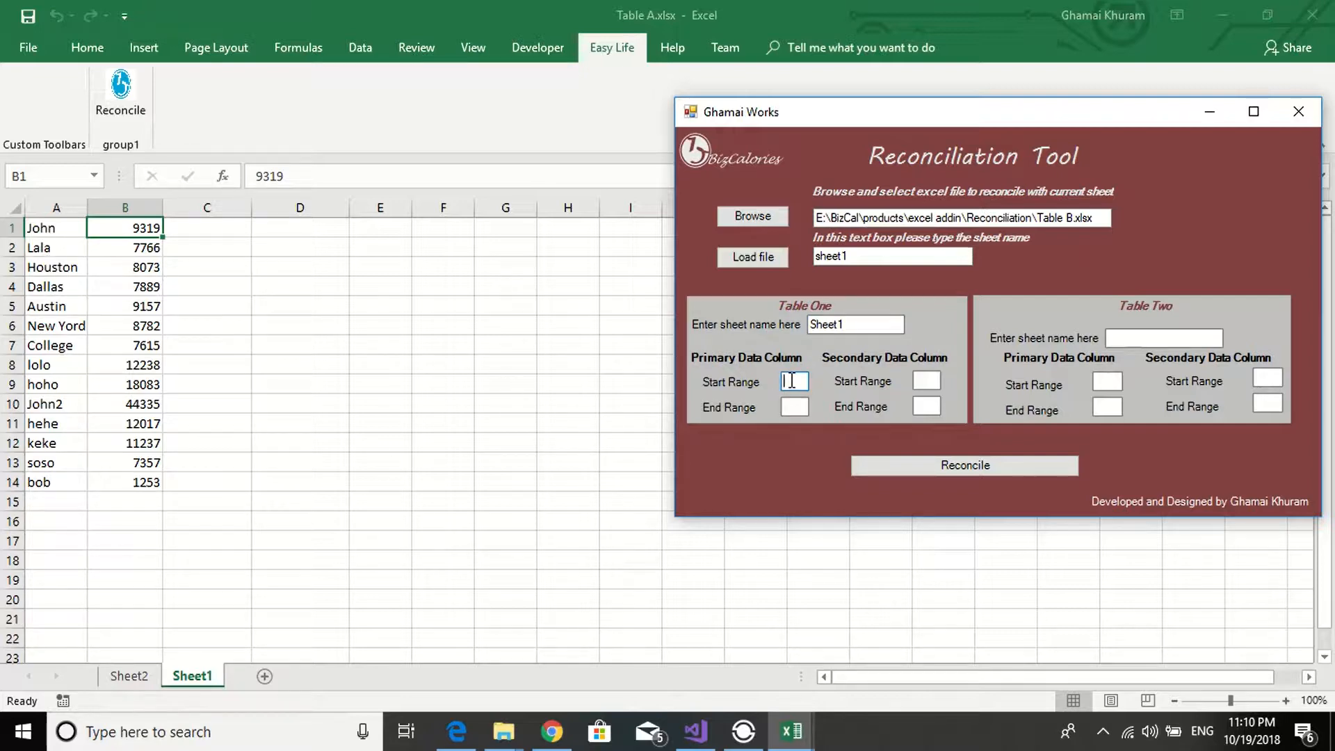
text(A1)
click(783, 409)
text(A1)
- Set Table Two to Sheet2 with primary data range A1 to A14
click(1162, 339)
text(Sheet2)
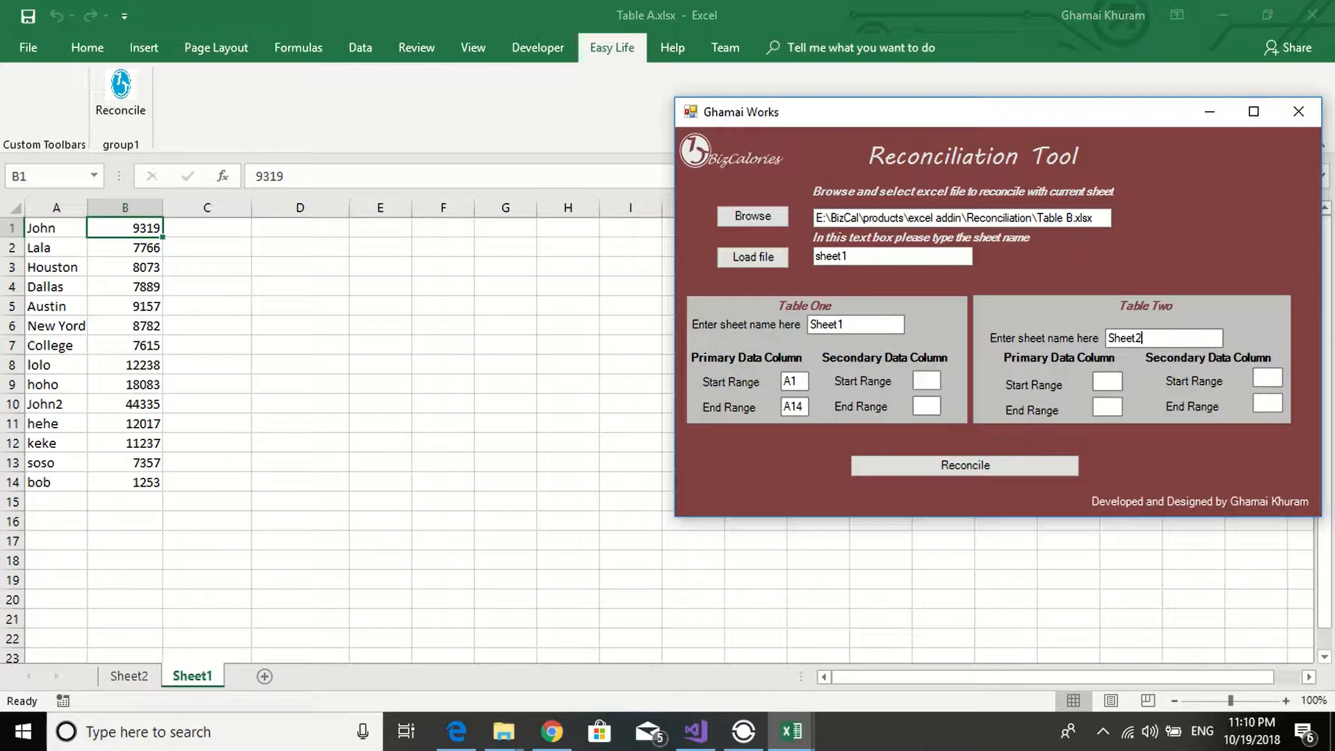
click(1101, 380)
click(1112, 408)
text(A1)
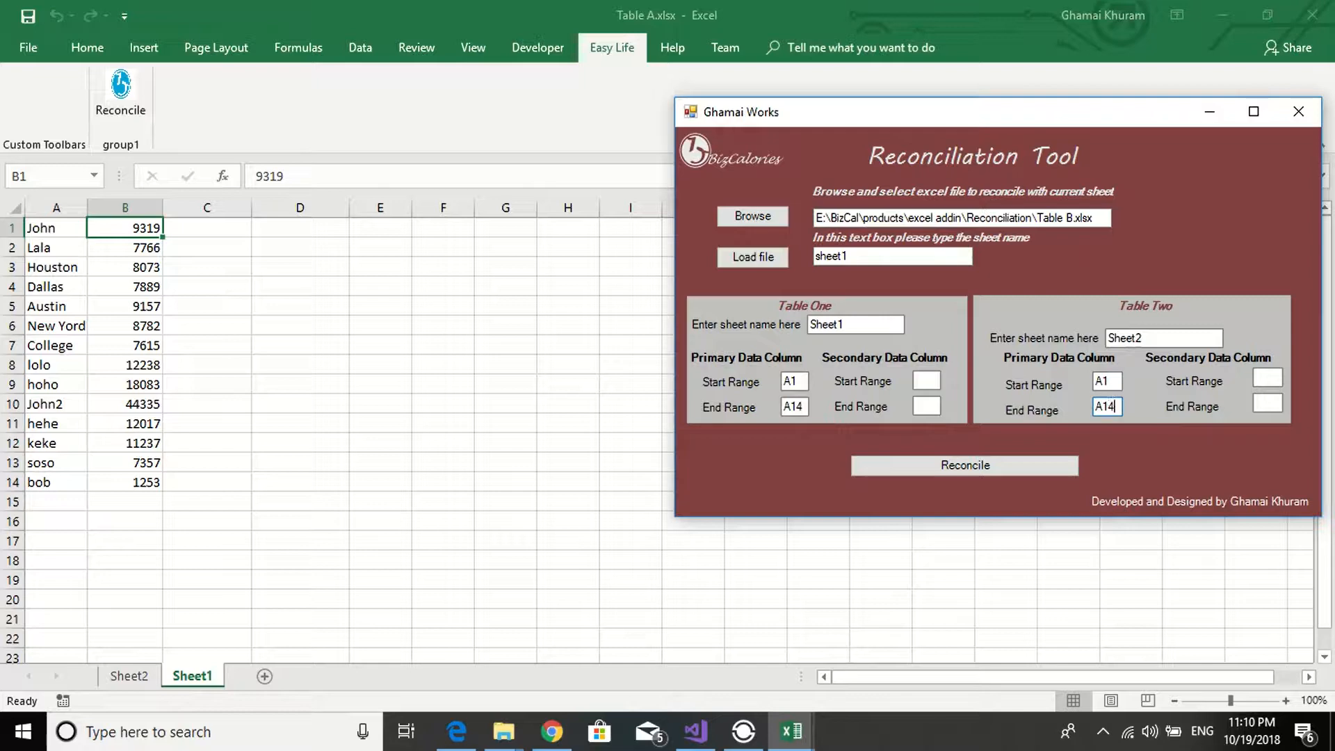
text(4)
- Check the data on Sheet2 and Sheet1, and reconcile the two tables
click(115, 678)
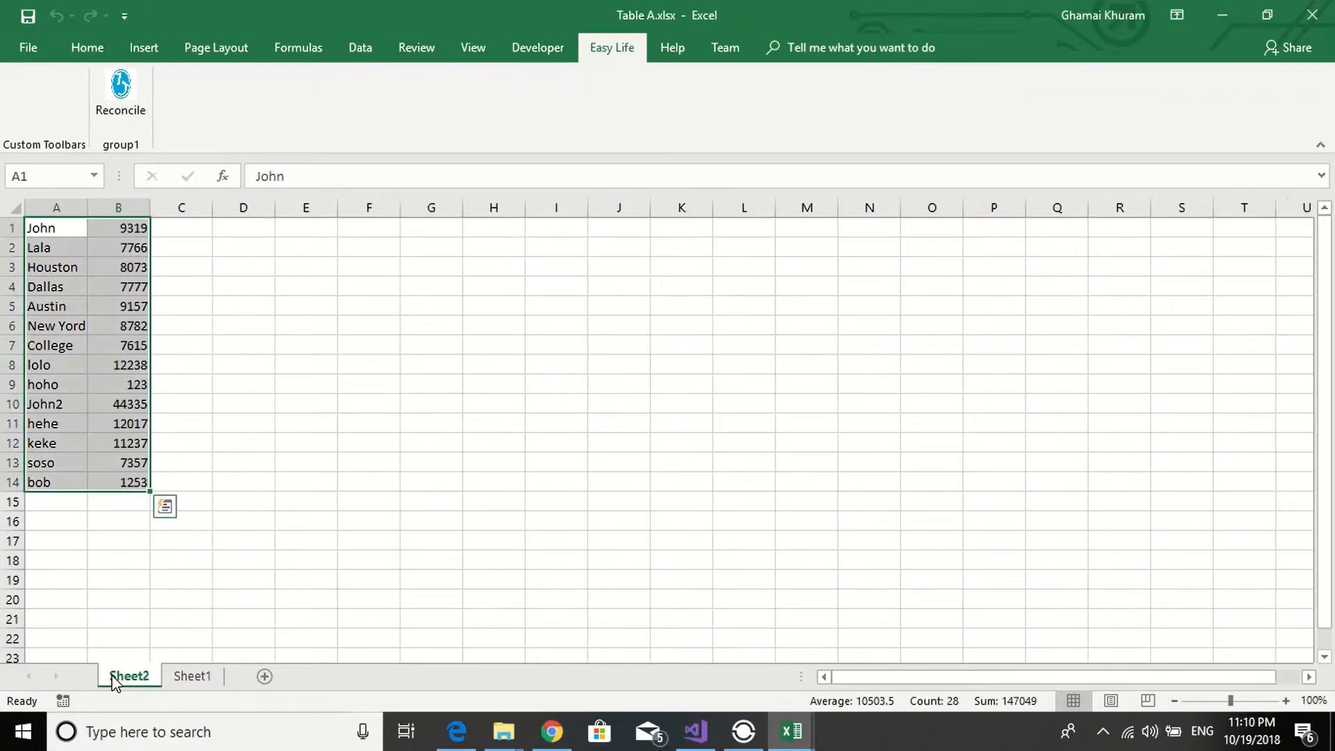
click(187, 676)
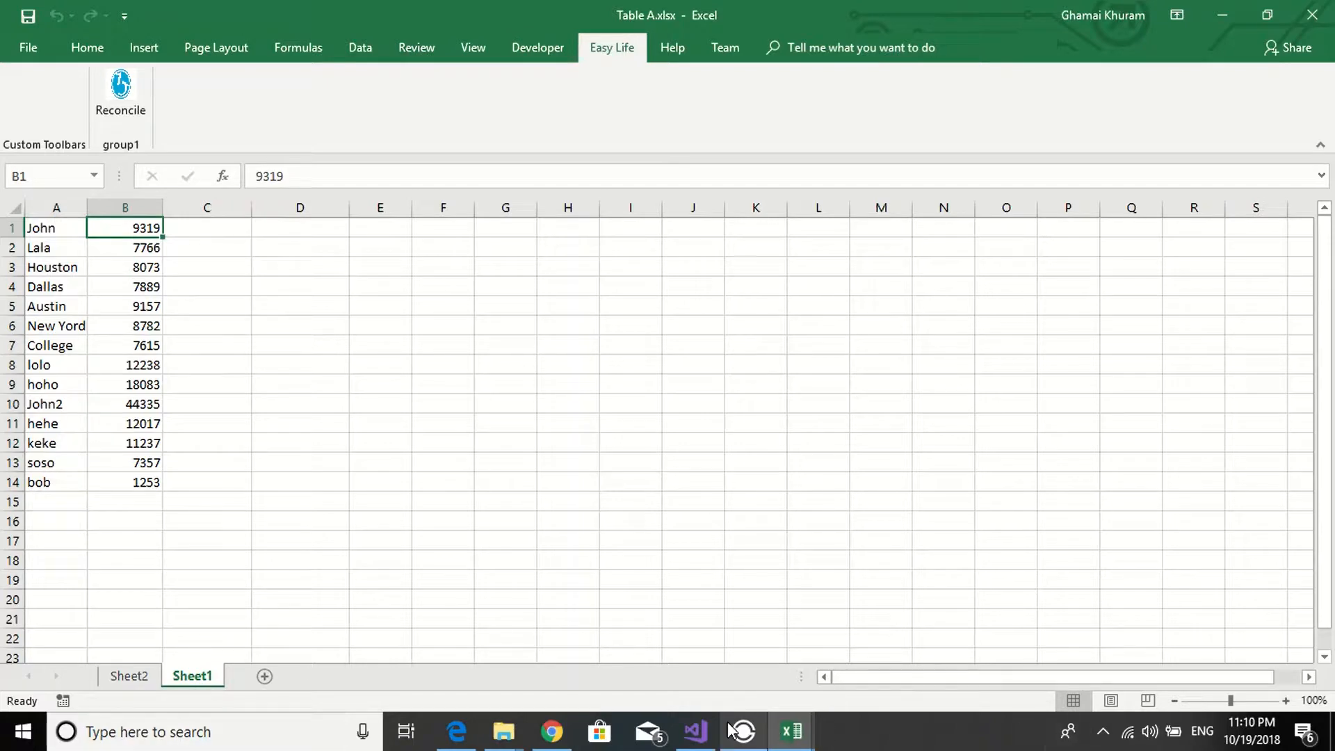
mouse_move(791, 730)
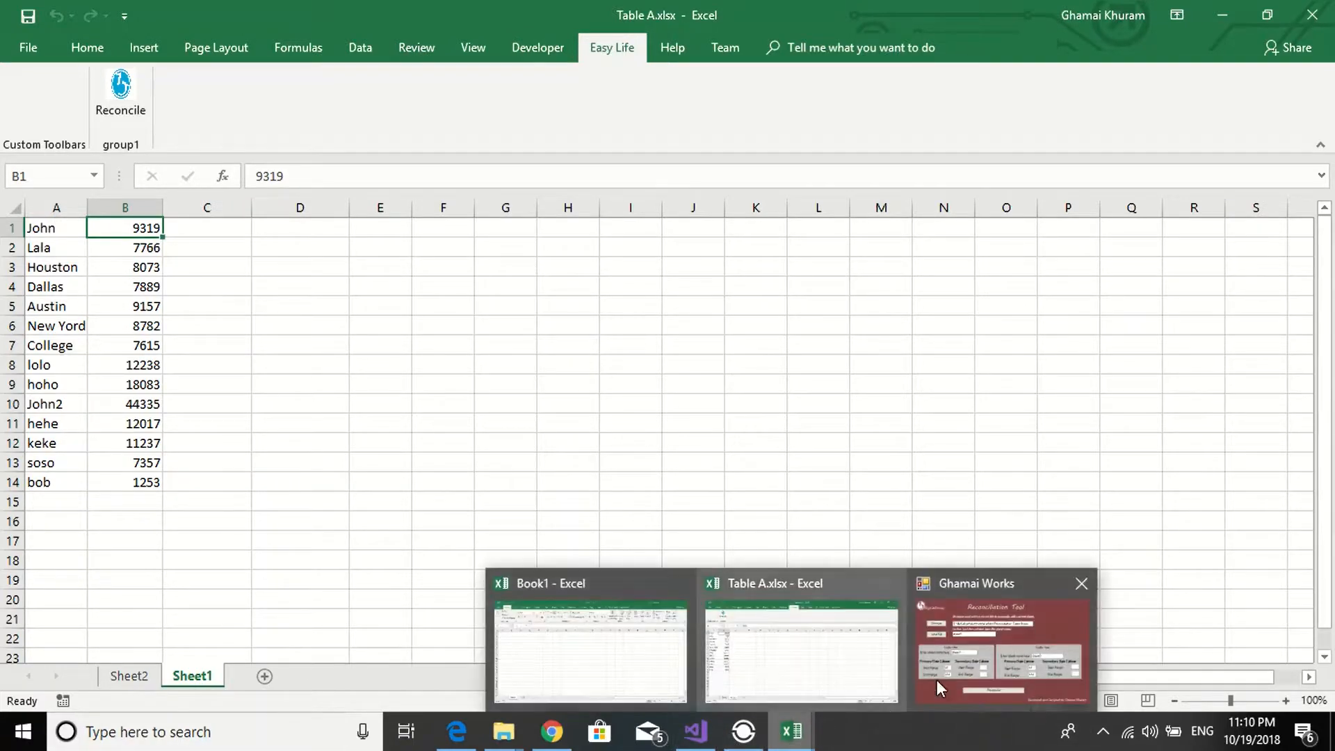
click(937, 679)
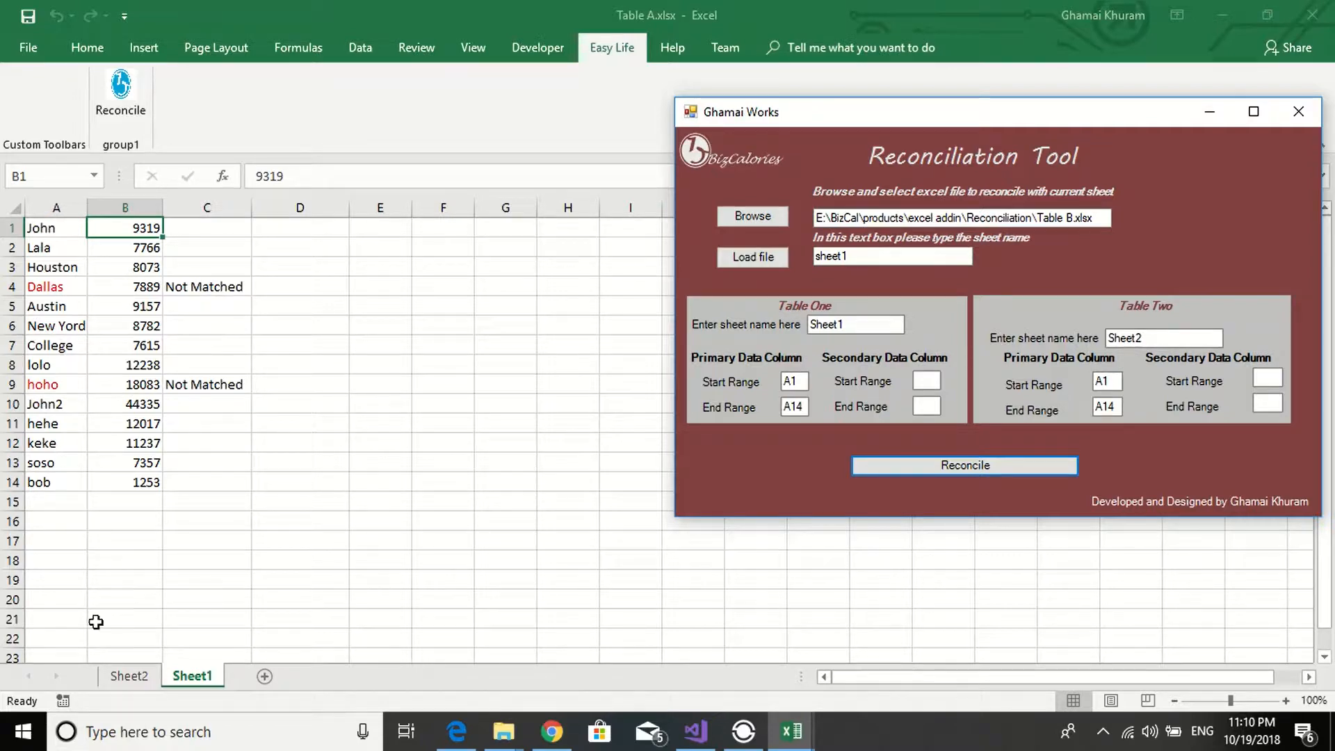
- Copy the two-column table from Sheet2 and paste it as values into Sheet1 starting at cell D1
click(139, 680)
right_click(83, 300)
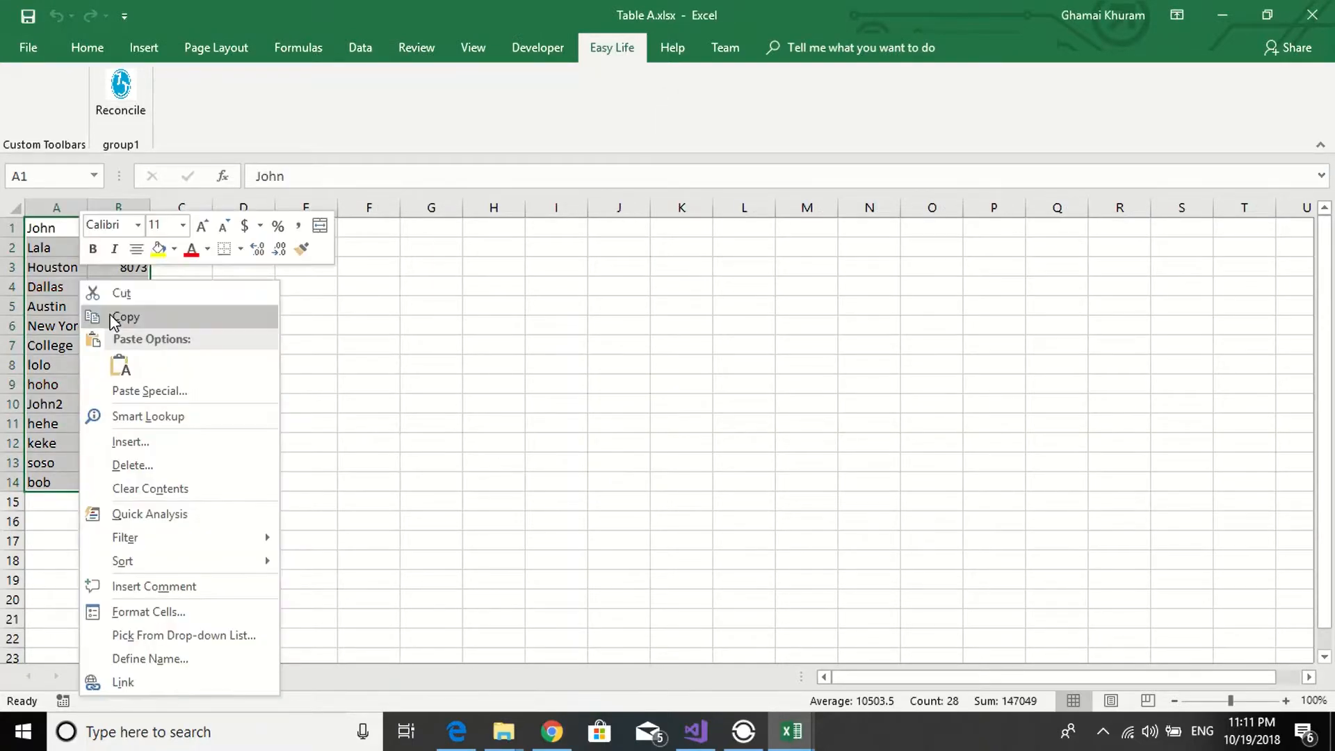
click(122, 316)
click(192, 676)
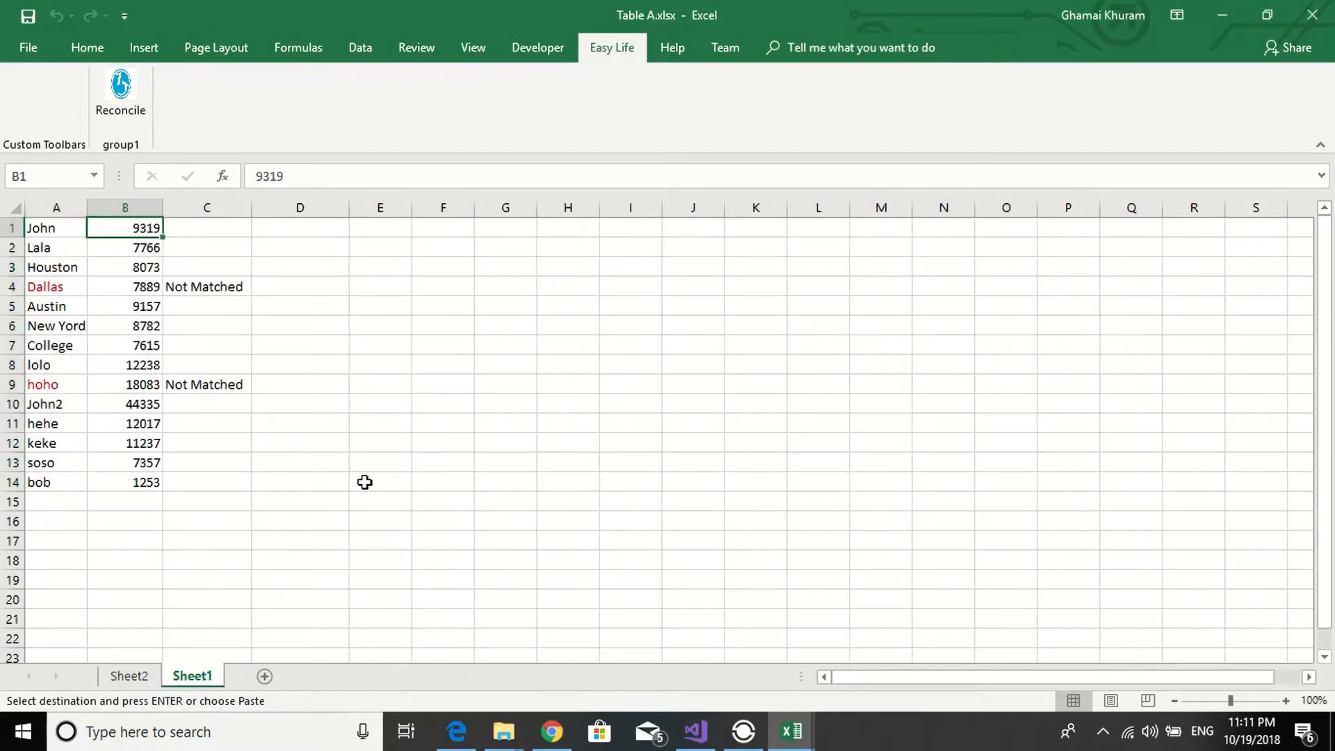
click(300, 231)
right_click(301, 232)
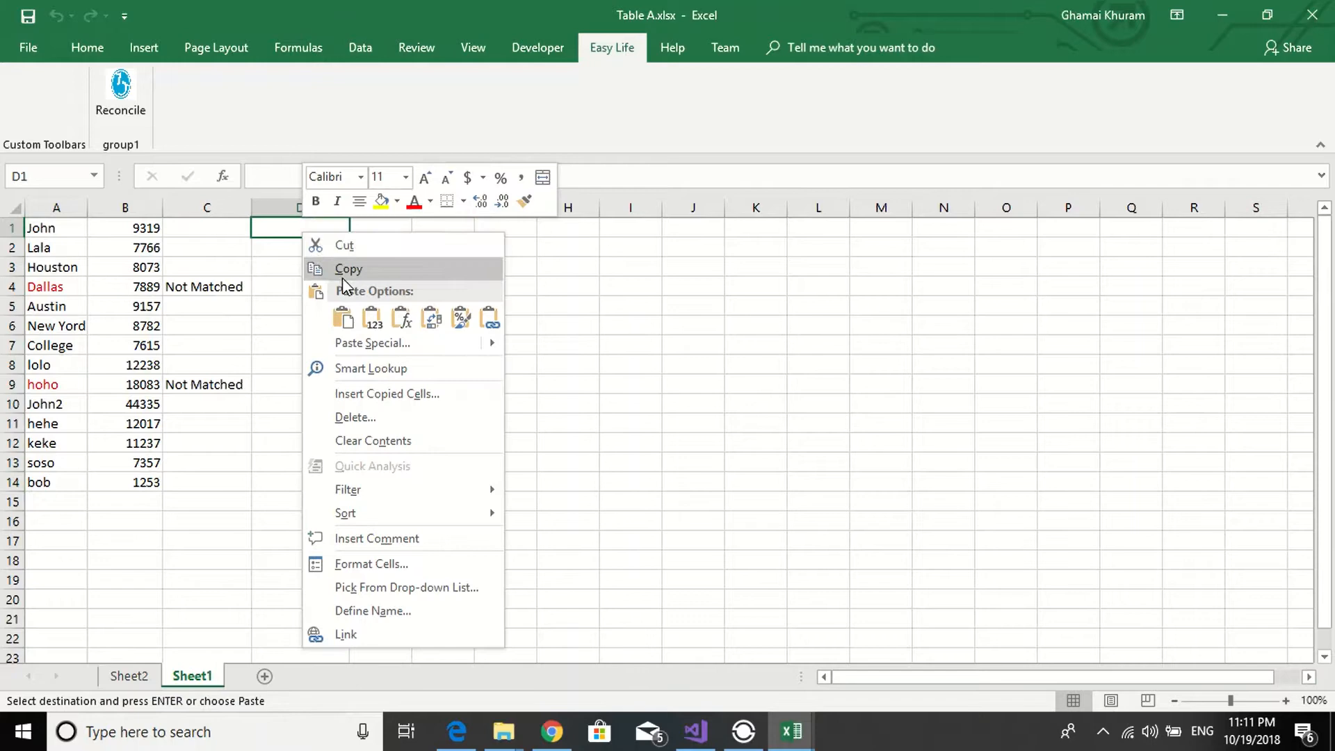
click(374, 316)
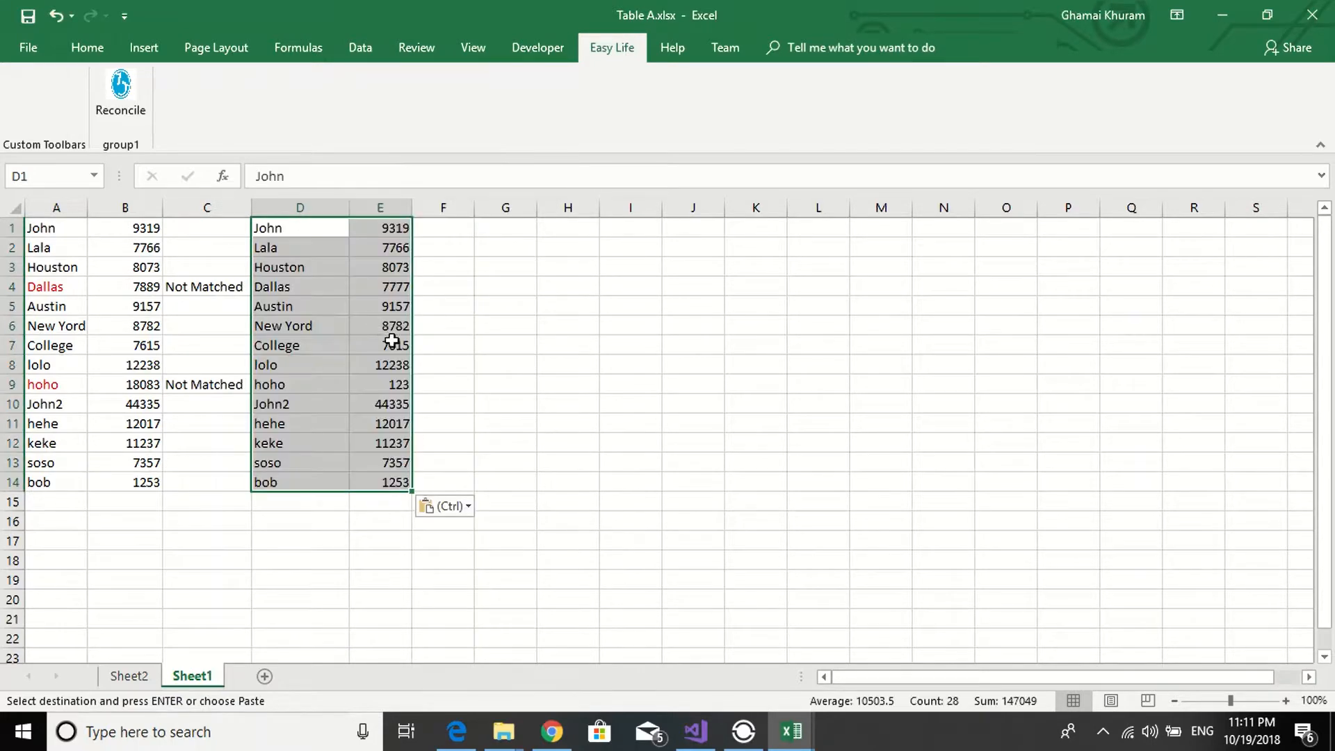
- Clear the Not Matched marks from column C of Sheet1 and reset column A's font colour to black
click(67, 292)
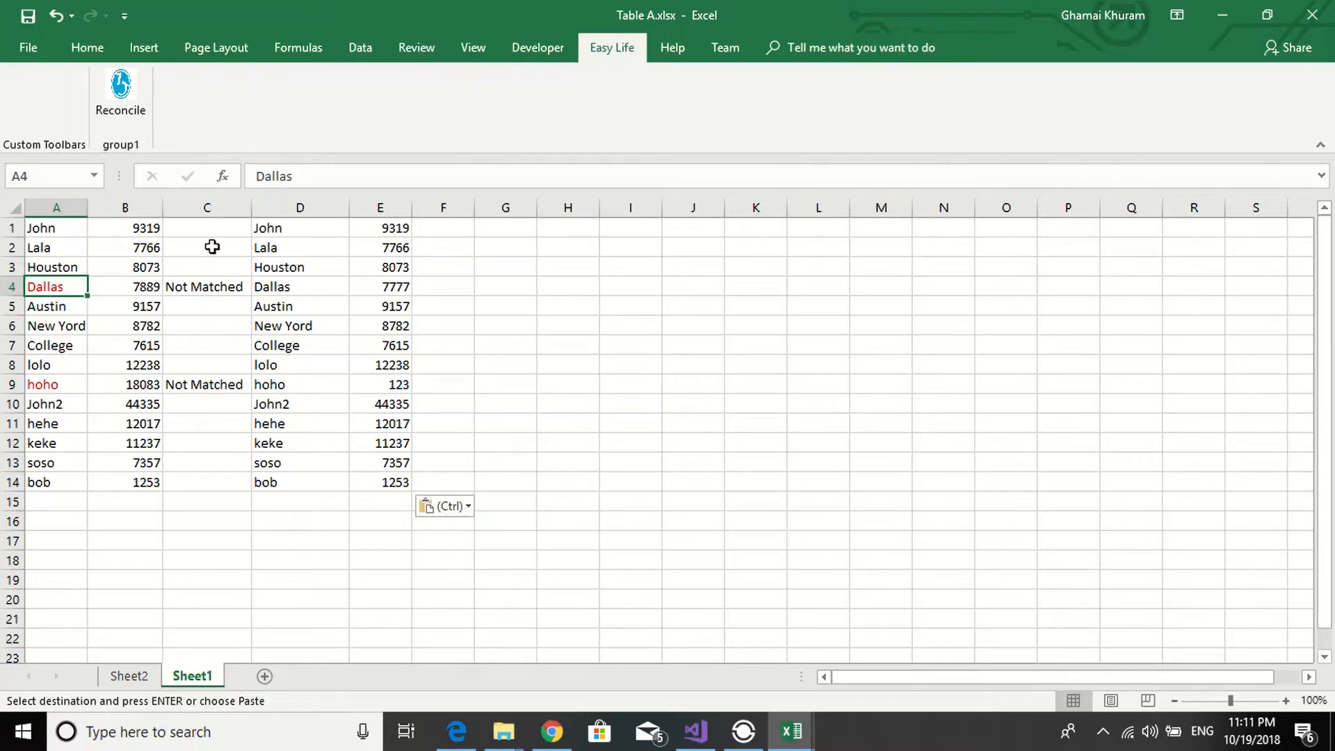
drag(207, 227, 196, 496)
key(Delete)
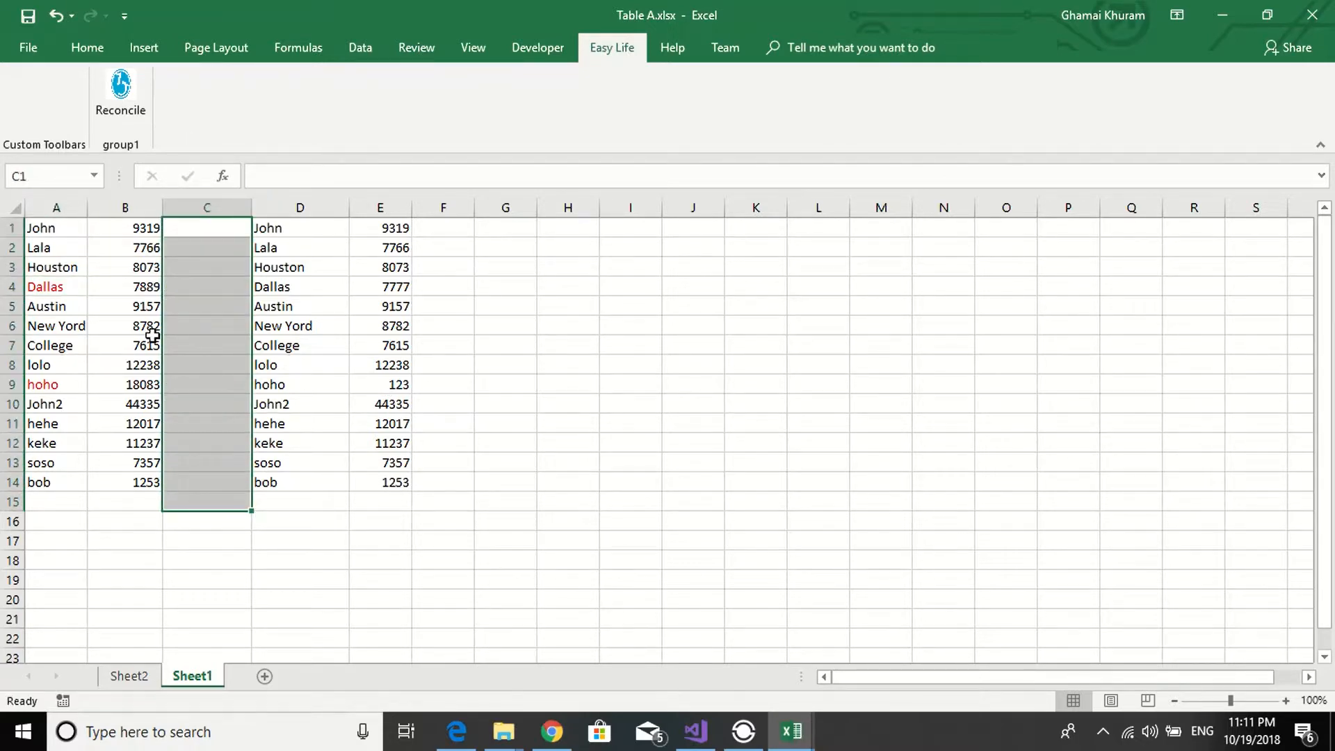
click(54, 202)
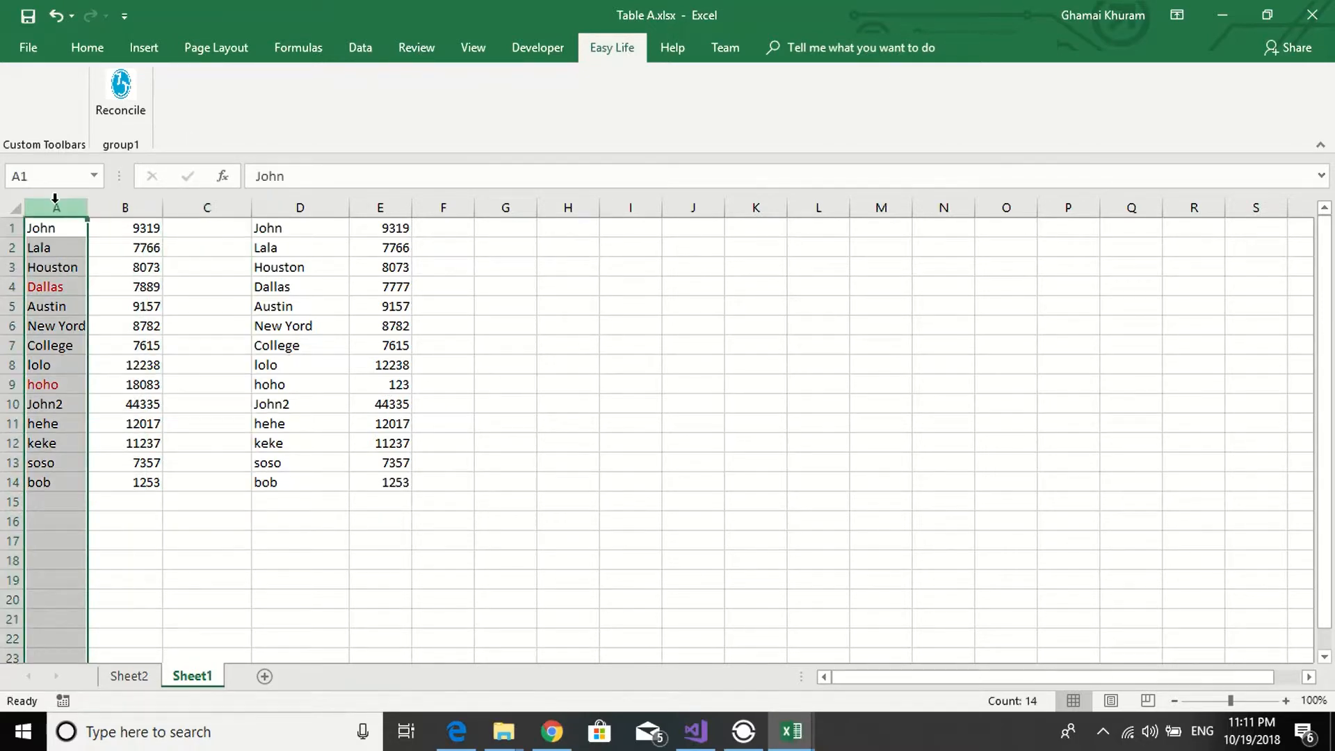
click(92, 50)
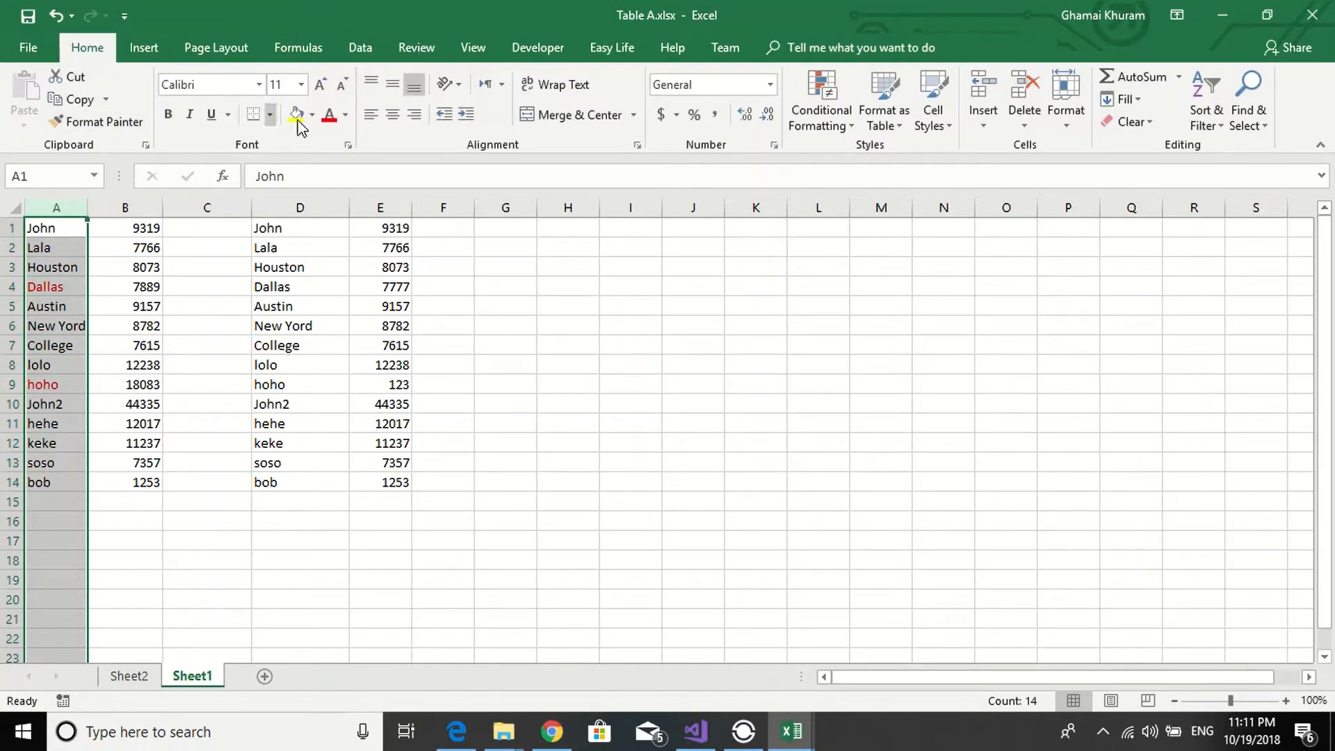
click(348, 119)
click(348, 142)
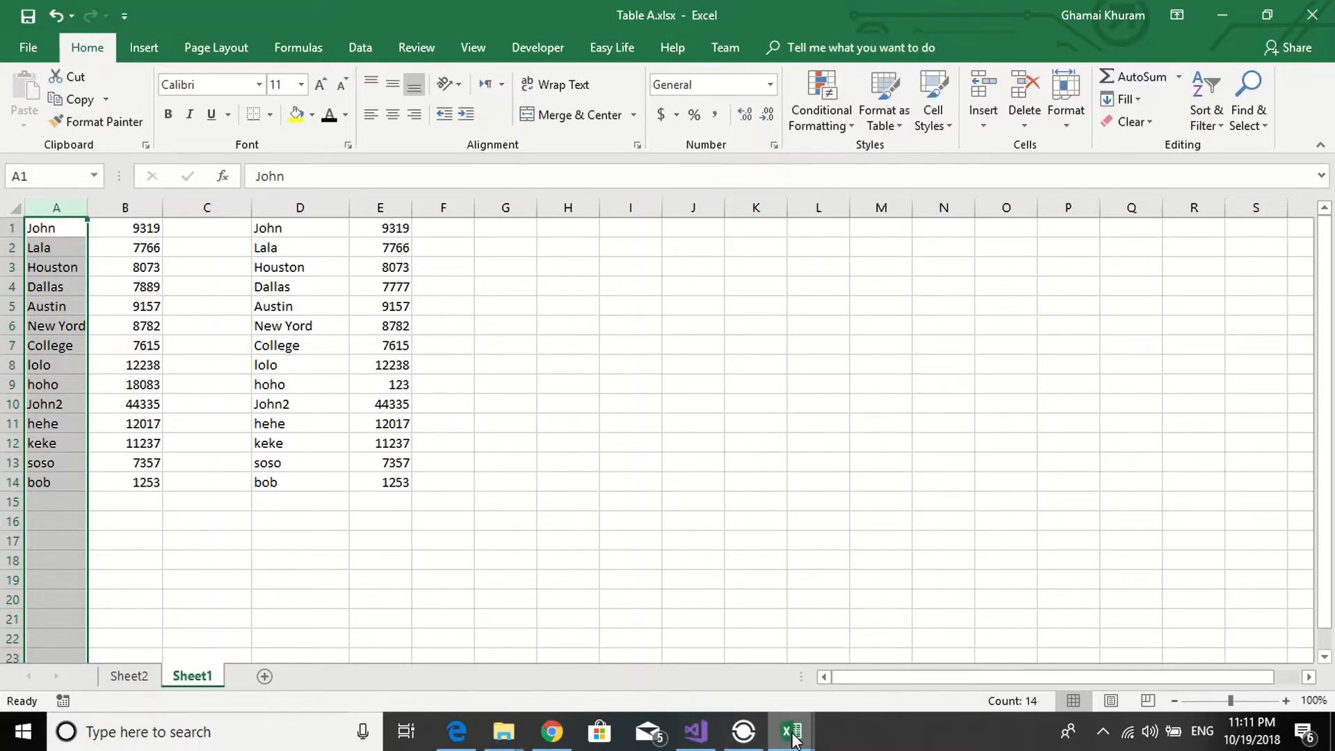
- Return to the Reconciliation Tool and change Table Two's sheet name to Sheet1
mouse_move(793, 736)
click(980, 650)
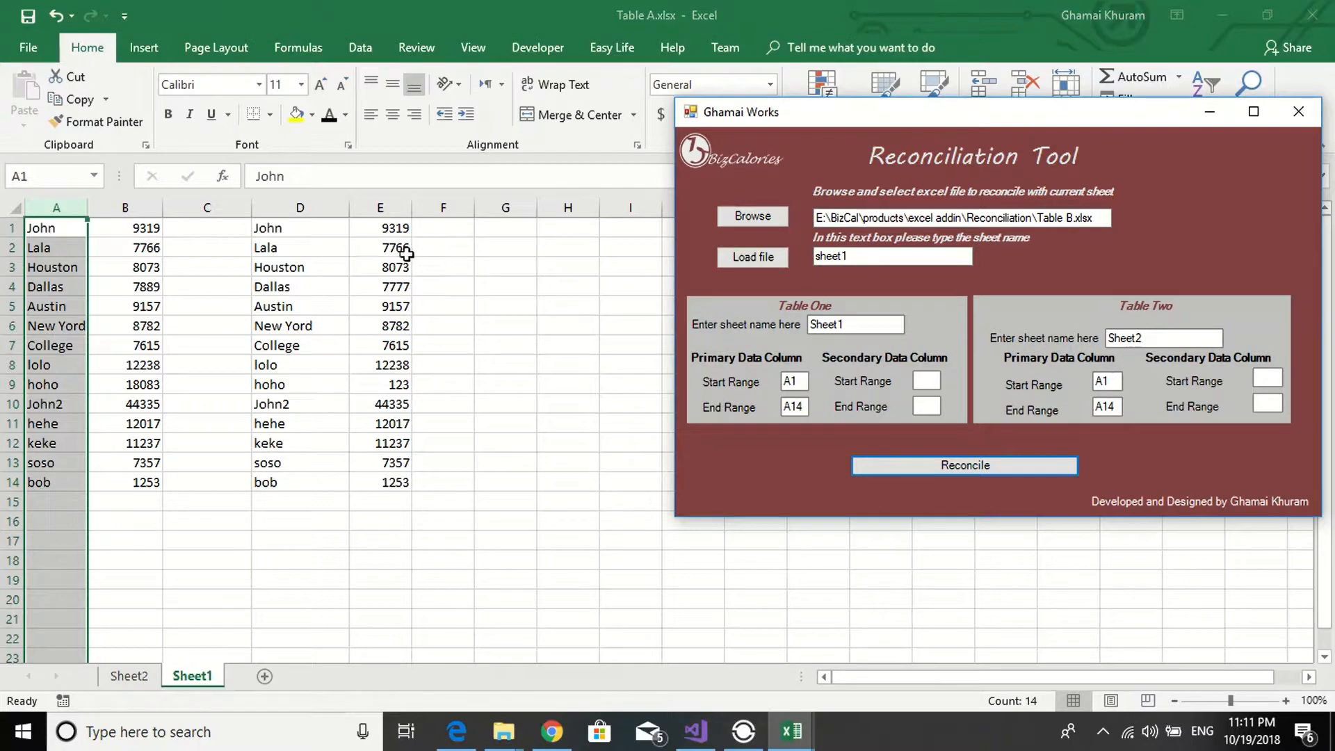
click(1144, 339)
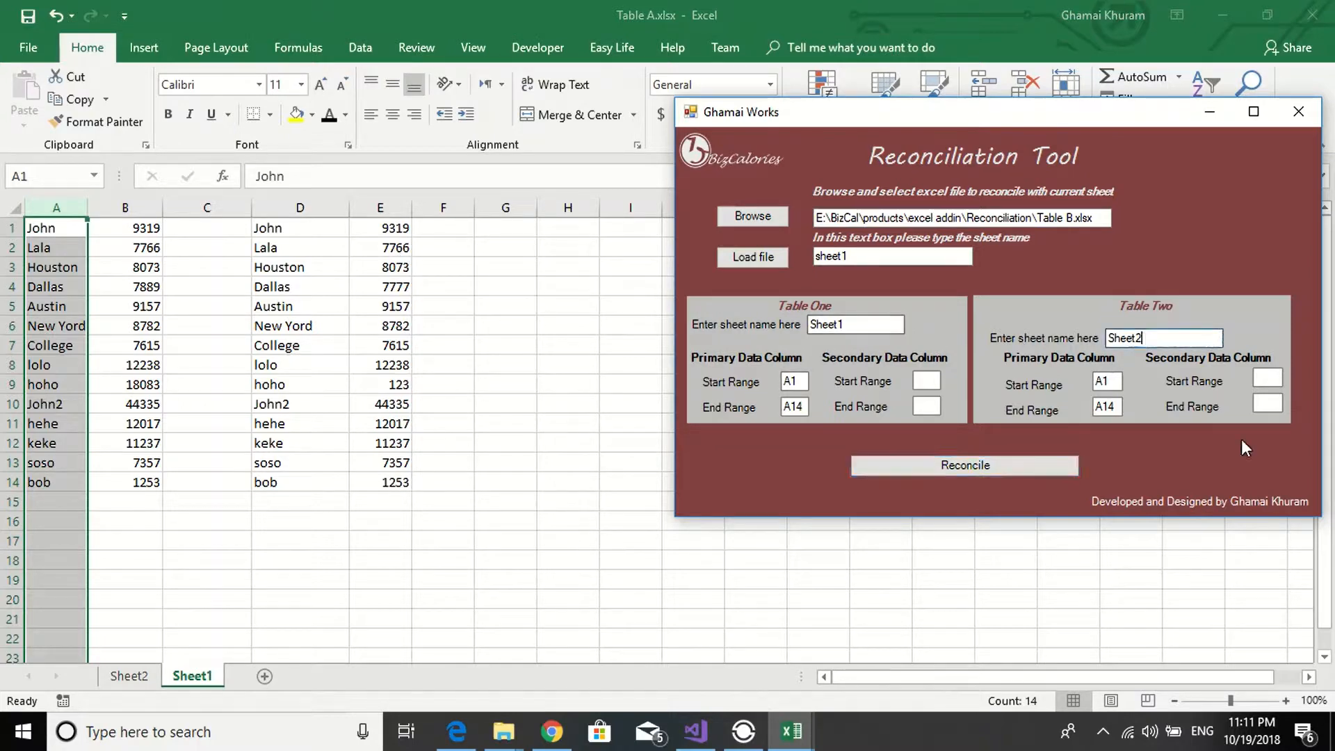
key(BackSpace)
text(1)
- Set Table Two's primary data range to D1 through D14 and reconcile the two tables on the same sheet
click(1101, 381)
text(\)
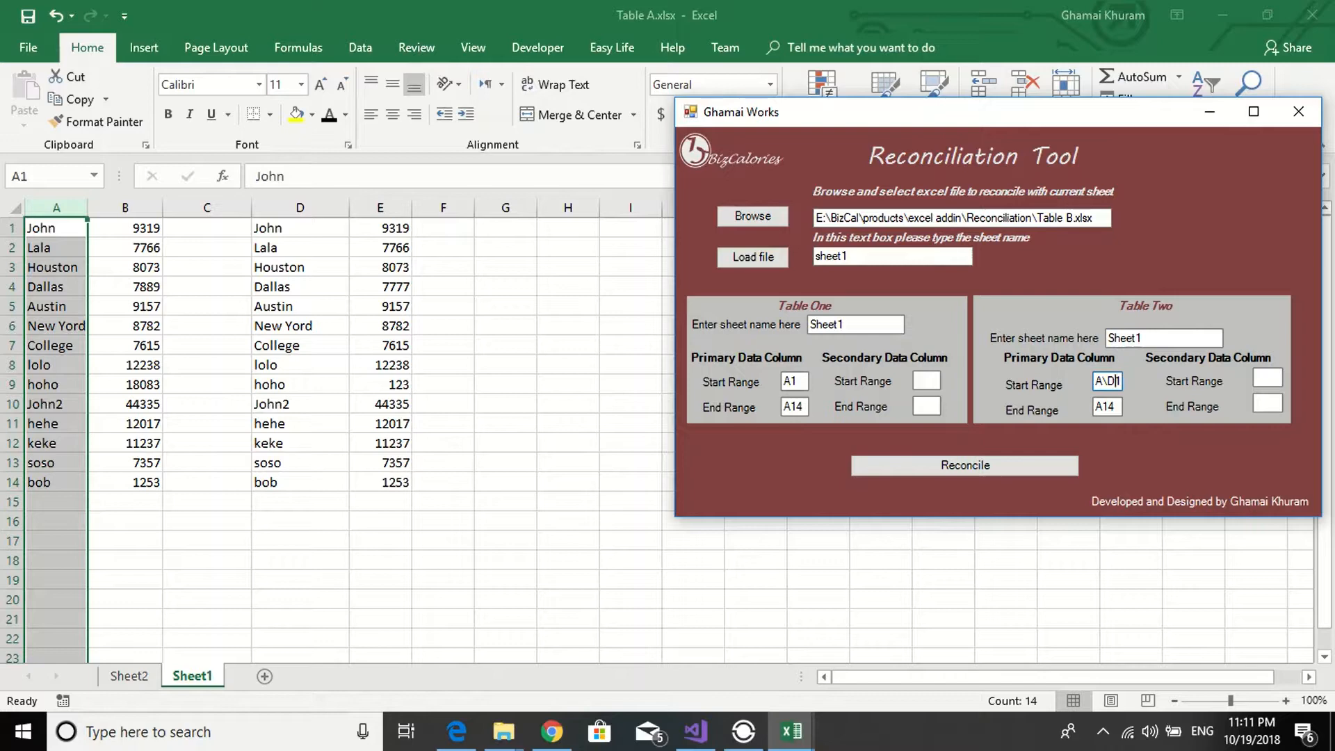
key(BackSpace)
key(BackSpace)
click(1105, 408)
text(D)
click(940, 470)
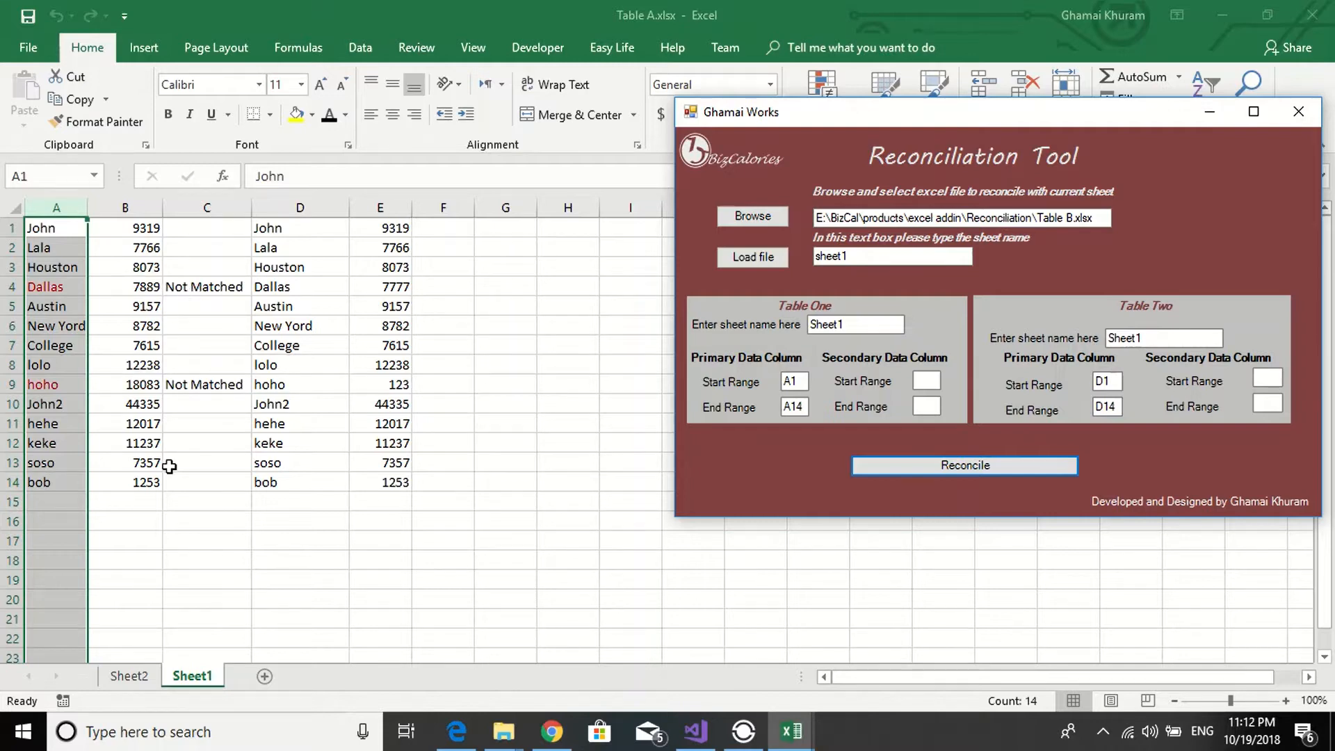
click(145, 481)
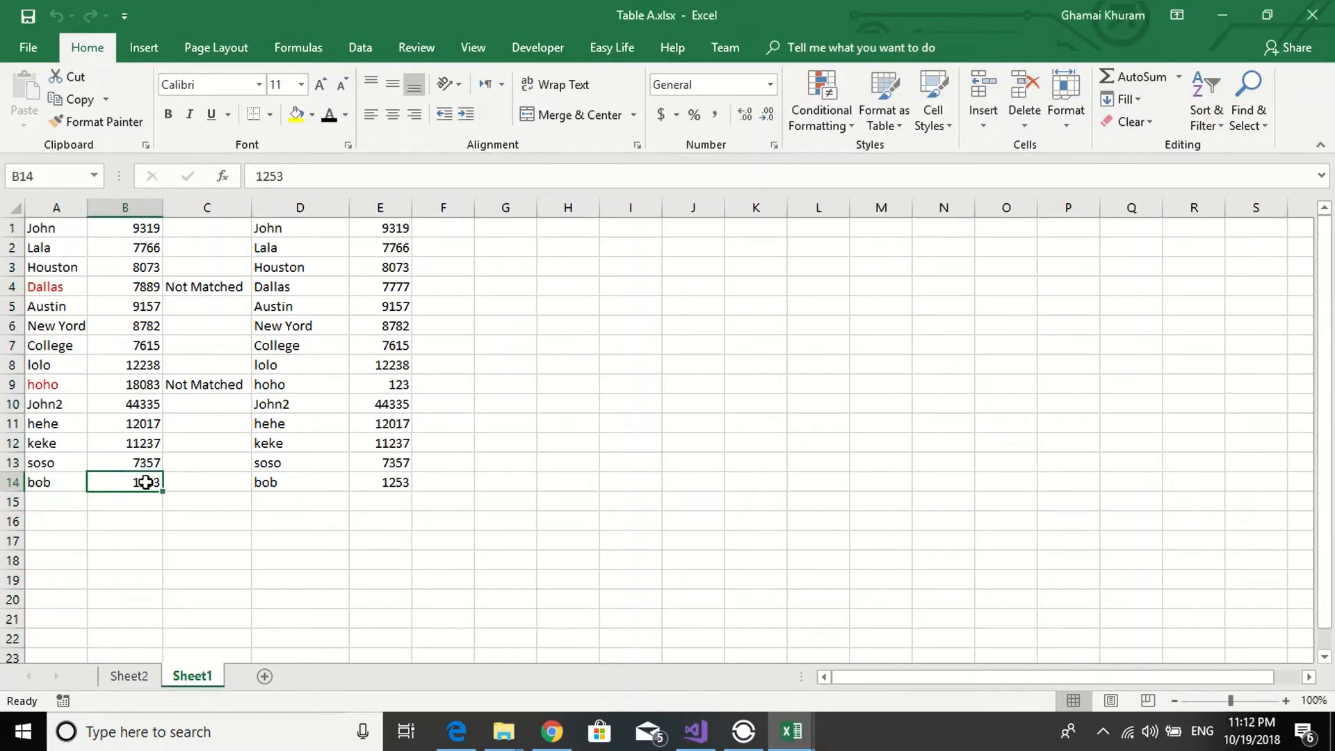
- Change the amounts in cells B14 and B2 of Sheet1 to 11
text(11)
click(150, 247)
text(11)
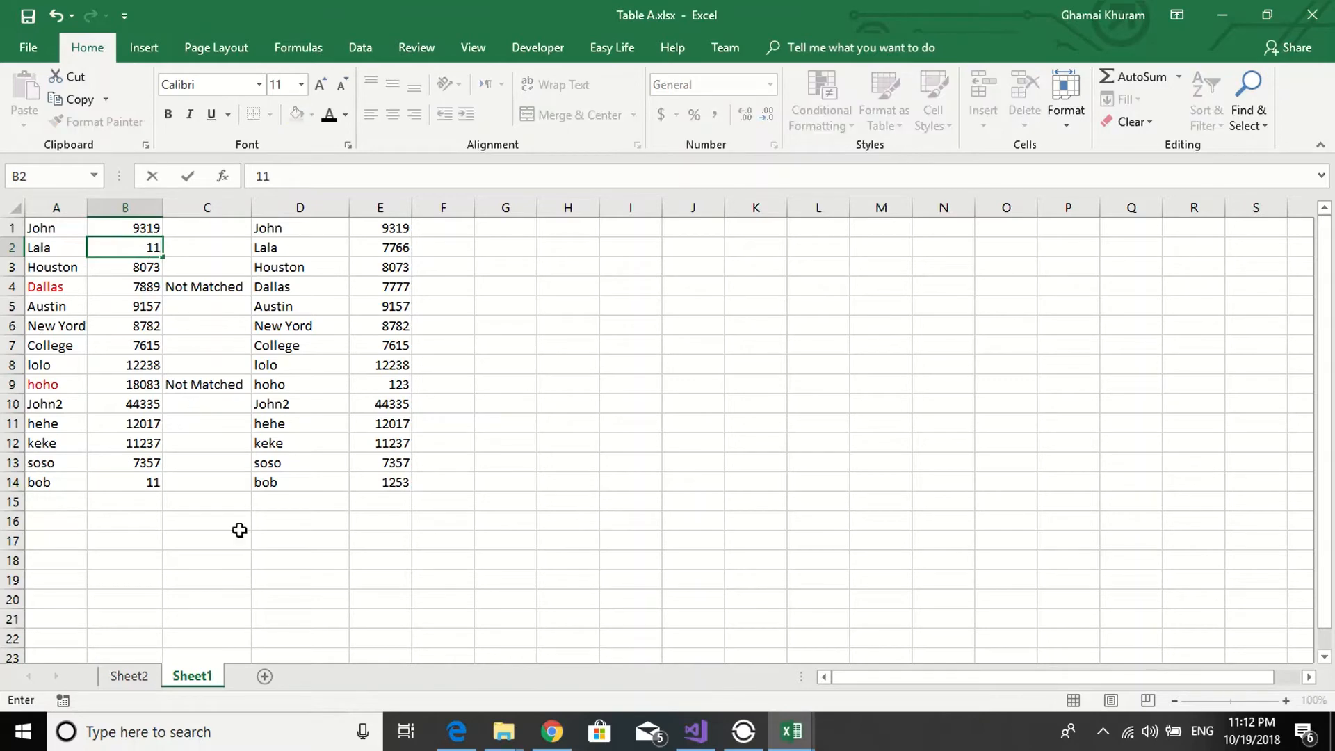
- Commit the pending entry in B2 and rerun the reconciliation of Sheet1's A1–A14 and D1–D14 ranges in the Reconciliation Tool
mouse_move(778, 728)
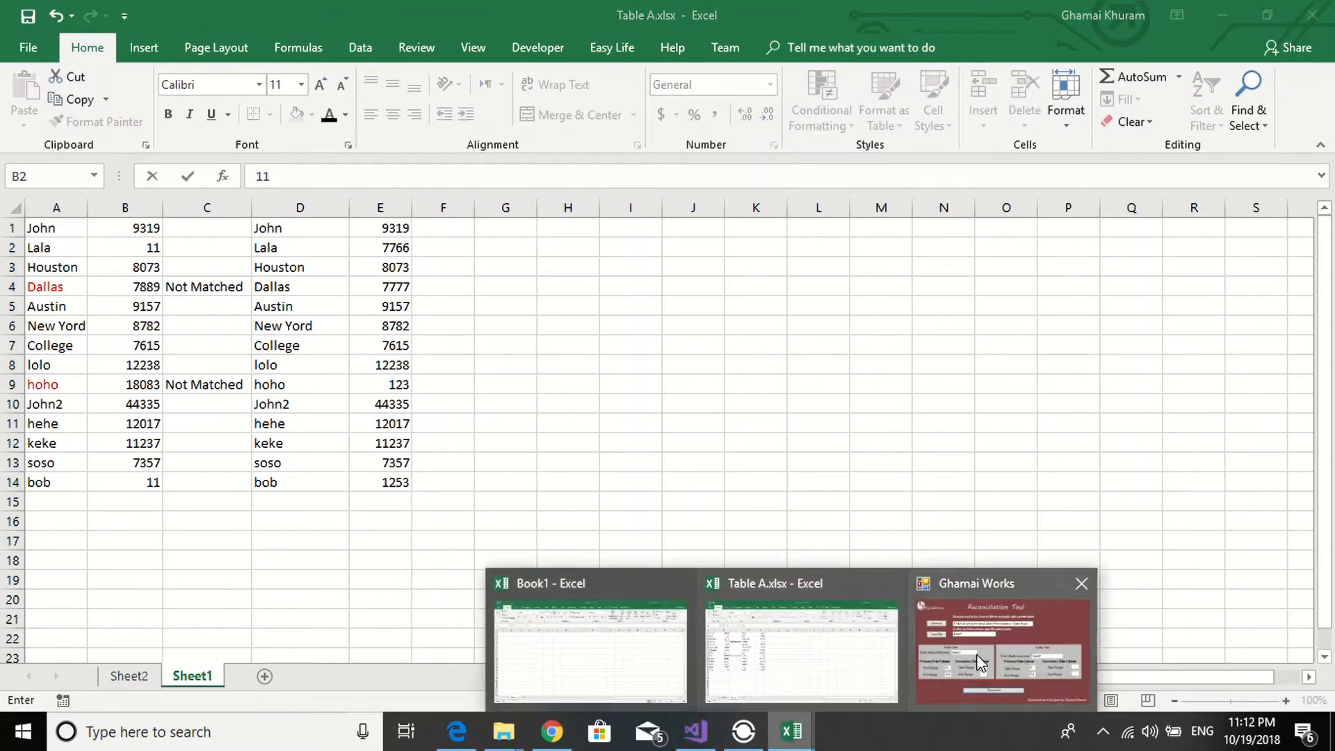
click(968, 630)
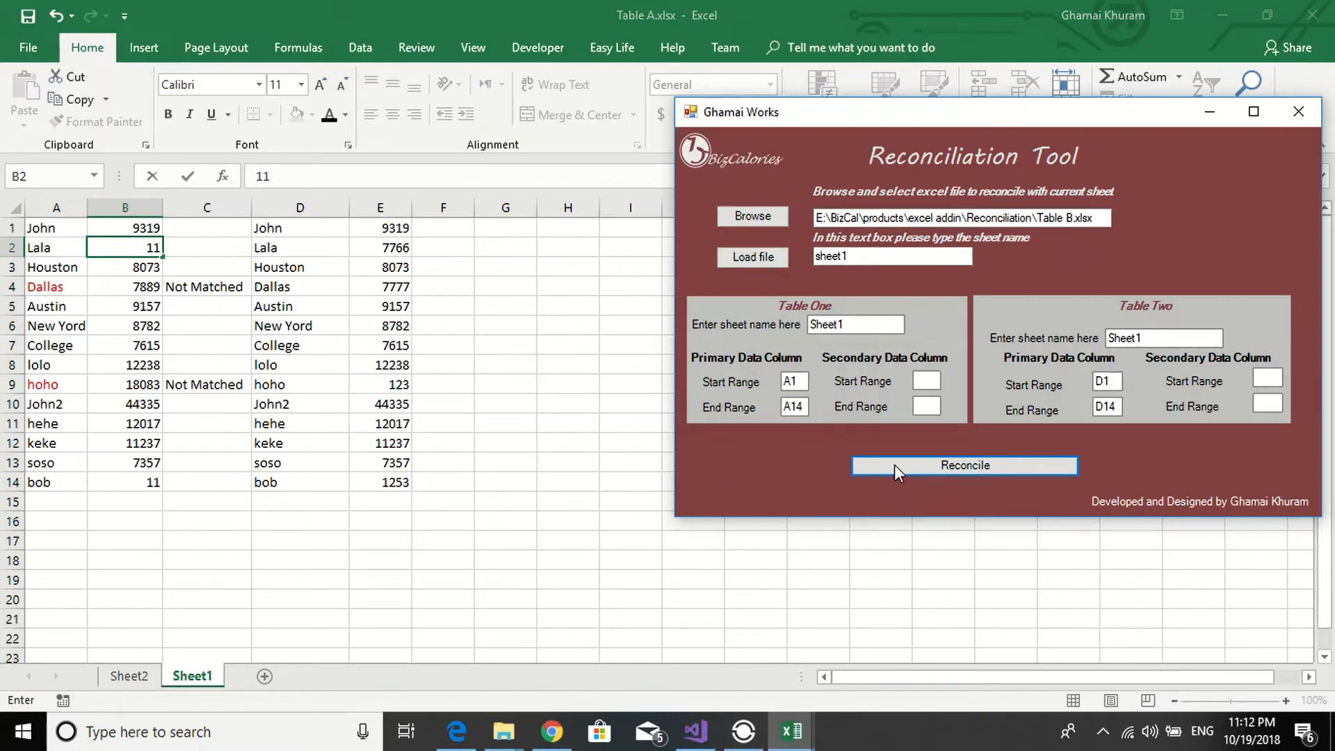
click(455, 390)
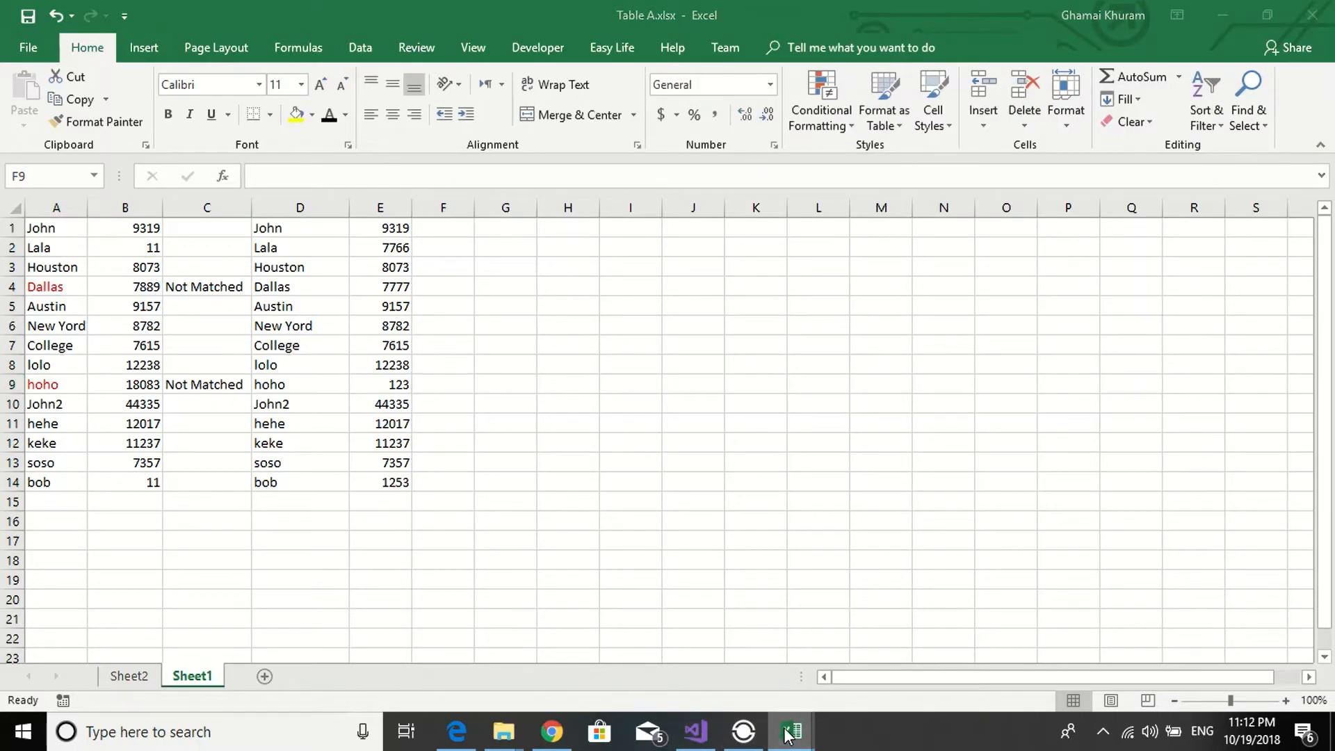
mouse_move(788, 735)
click(988, 633)
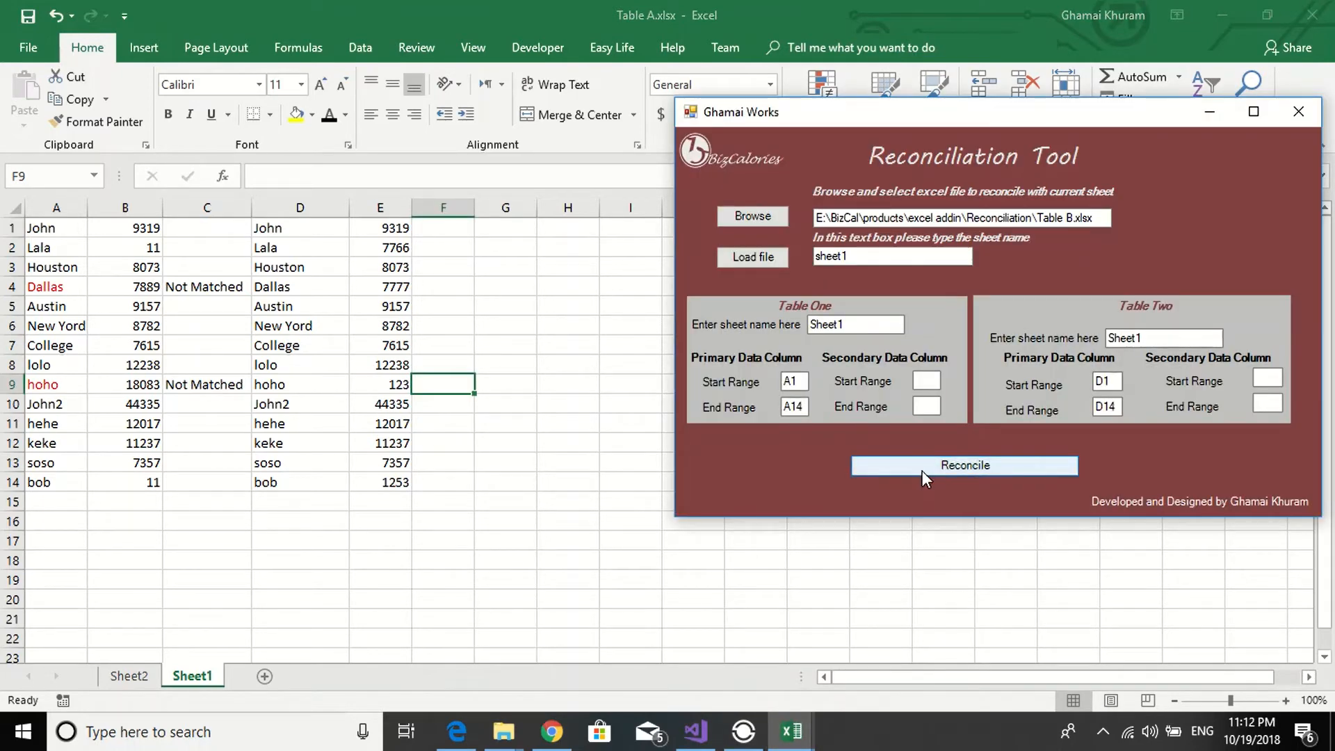
click(922, 470)
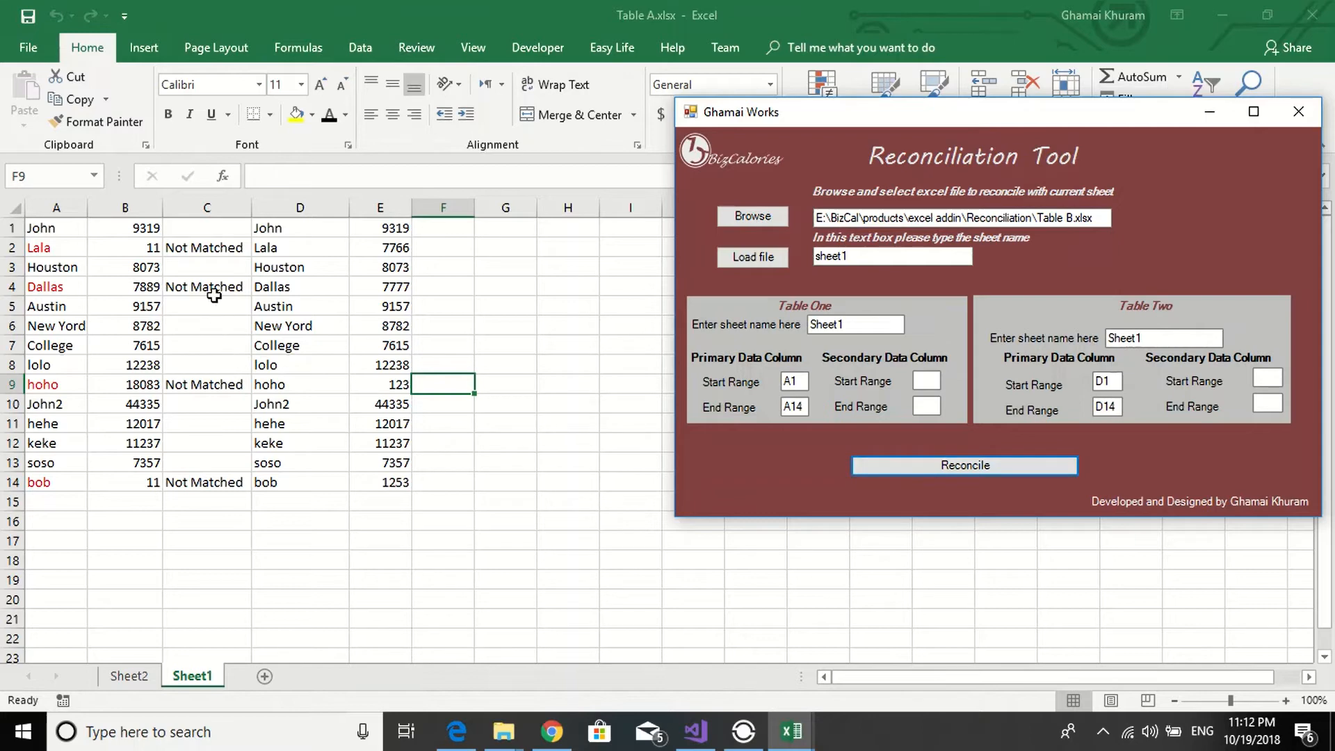